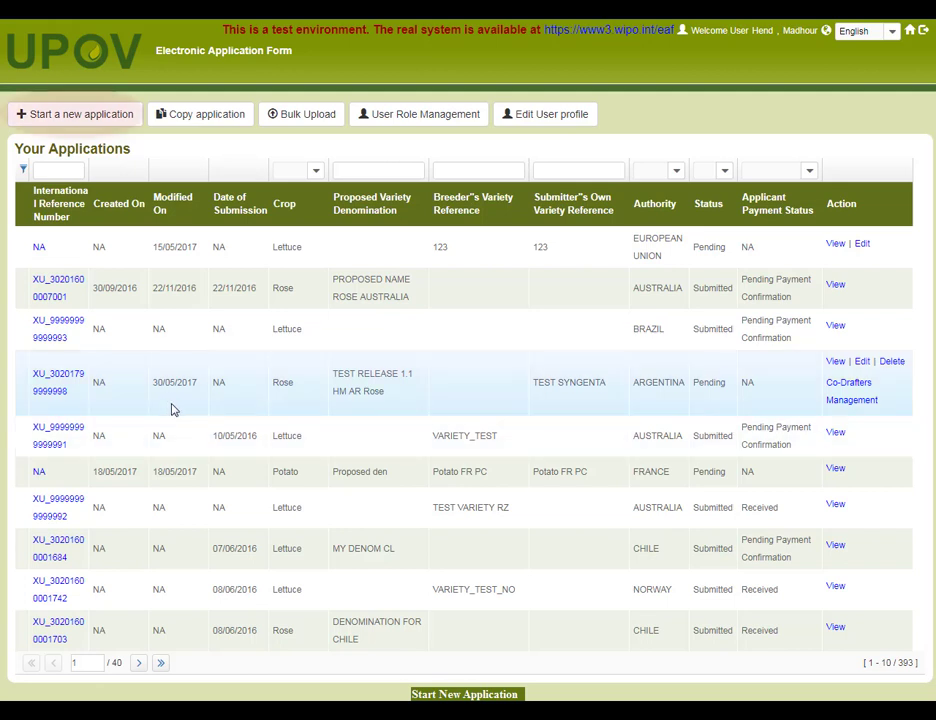
Start a new Soya Bean application and choose KENYA as the filing authority
{"action": "left_click", "coordinate": [63, 119]}
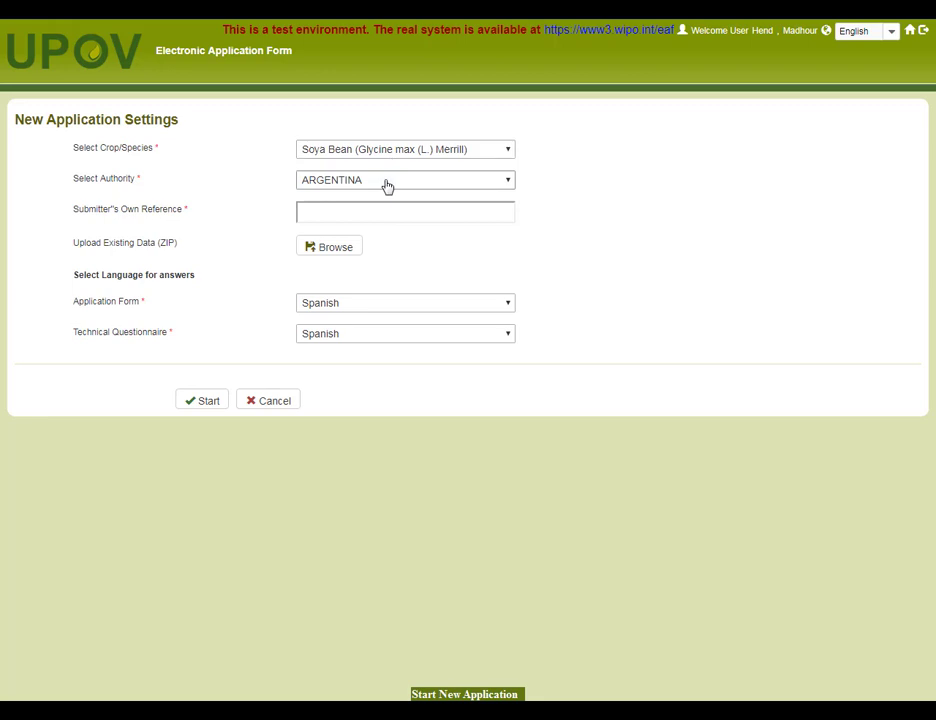
{"action": "left_click", "coordinate": [510, 183]}
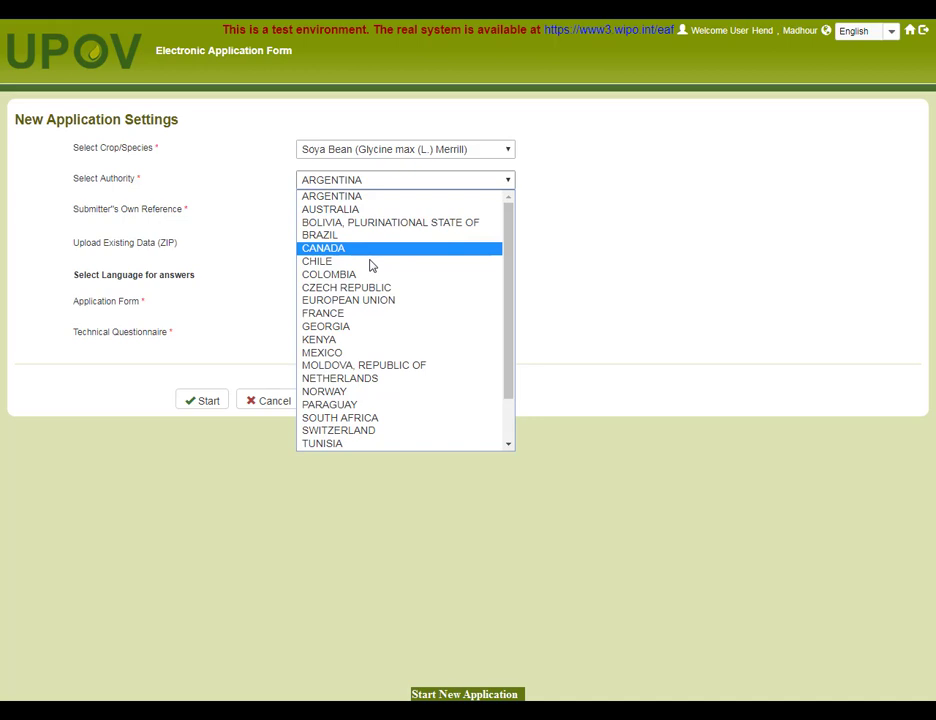
{"action": "left_click", "coordinate": [334, 340]}
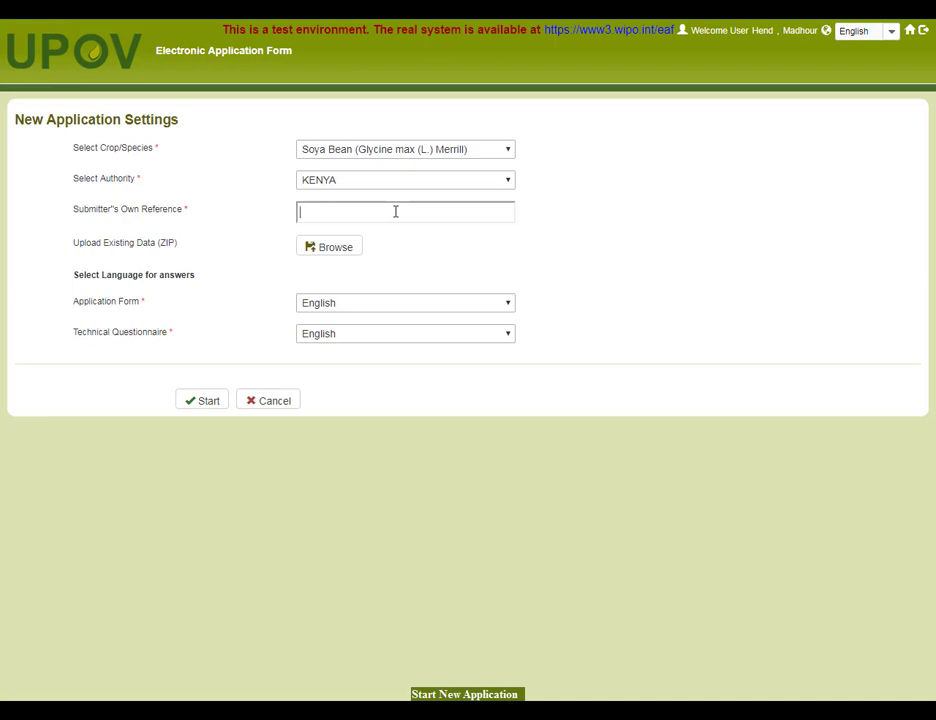
Enter own reference DemoRef, keep both answer languages English, and create the application
{"action": "type", "text": "Den"}
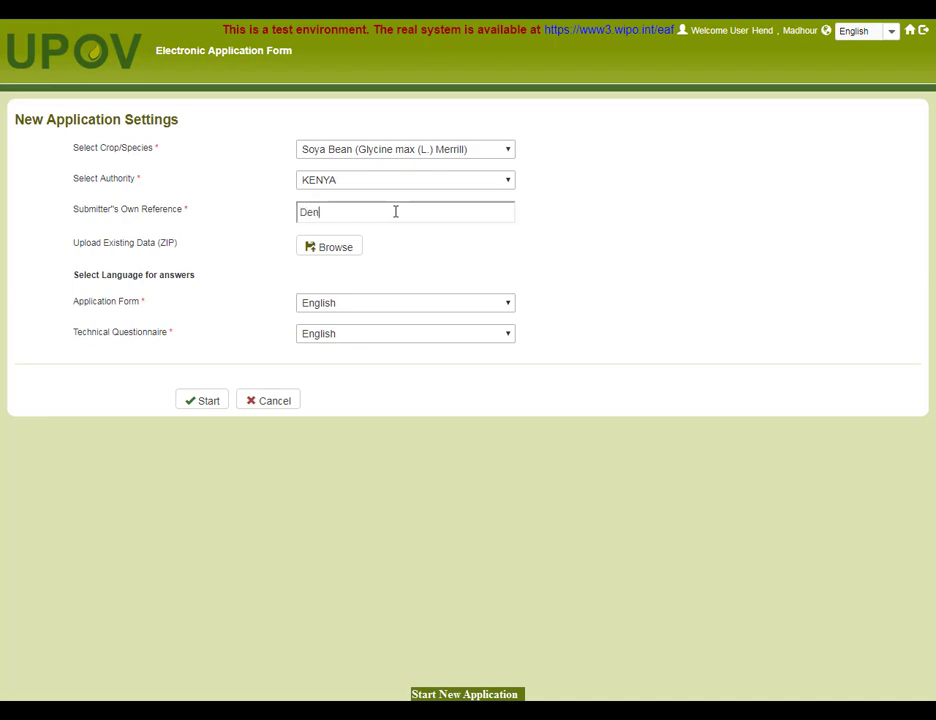
{"action": "key", "text": "BackSpace"}
{"action": "type", "text": "moRef"}
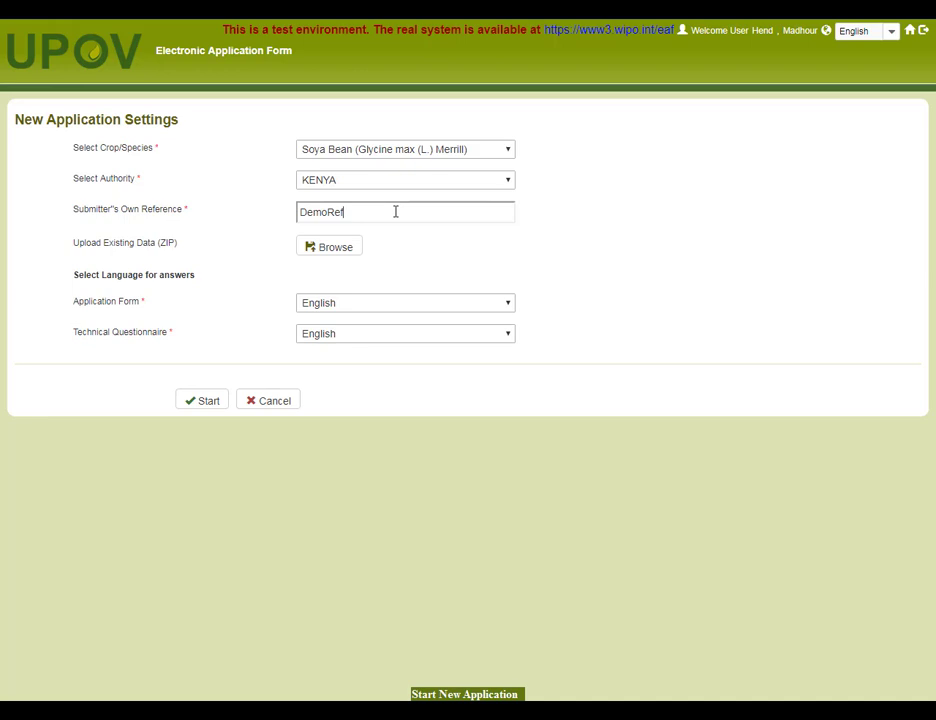
{"action": "left_click", "coordinate": [508, 310]}
{"action": "left_click", "coordinate": [546, 299]}
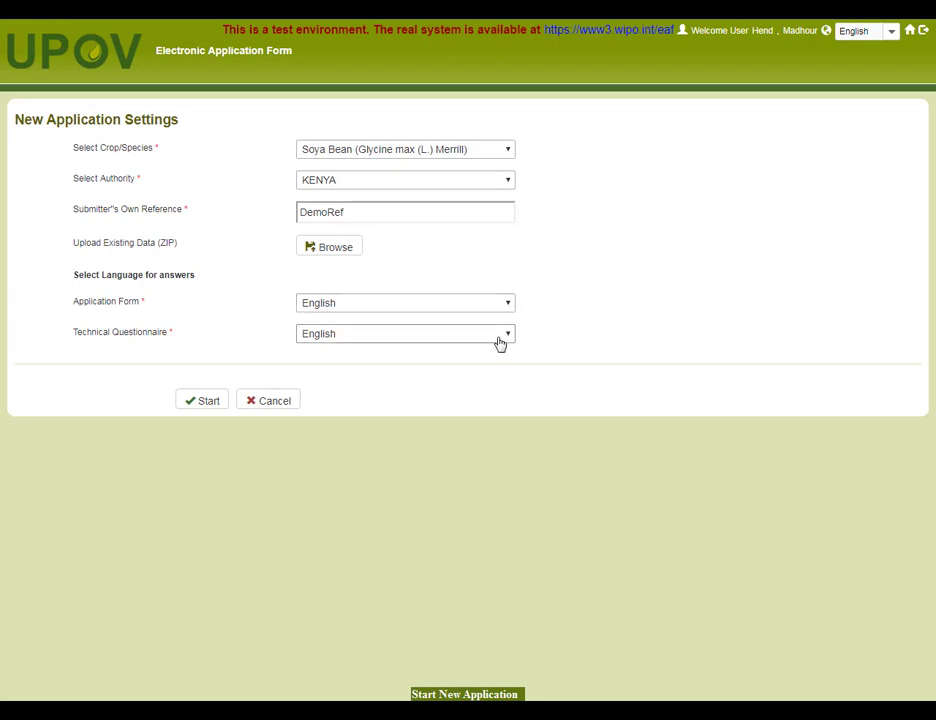
{"action": "left_click", "coordinate": [503, 341]}
{"action": "left_click", "coordinate": [542, 330]}
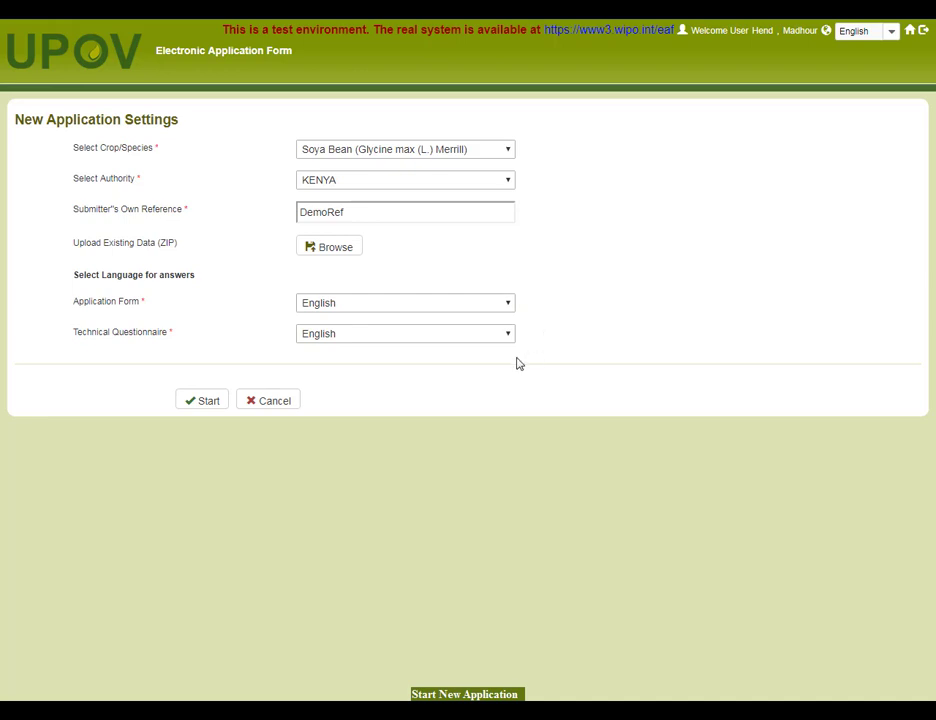
{"action": "left_click", "coordinate": [192, 401]}
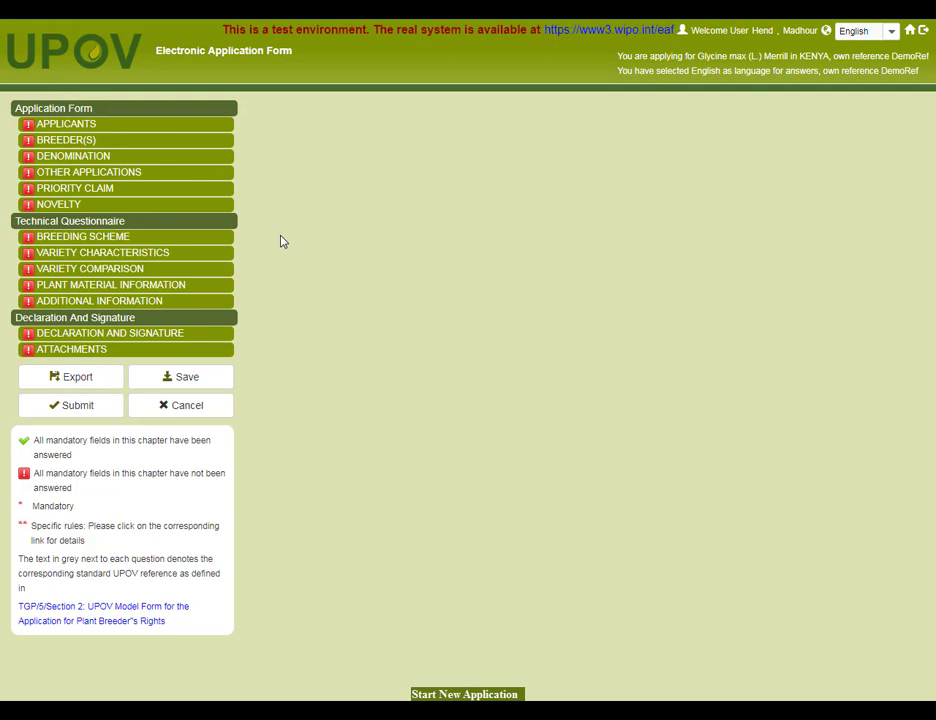
Complete Applicants, then record Australia as breeding country with breeder 'name'
{"action": "left_click", "coordinate": [101, 128]}
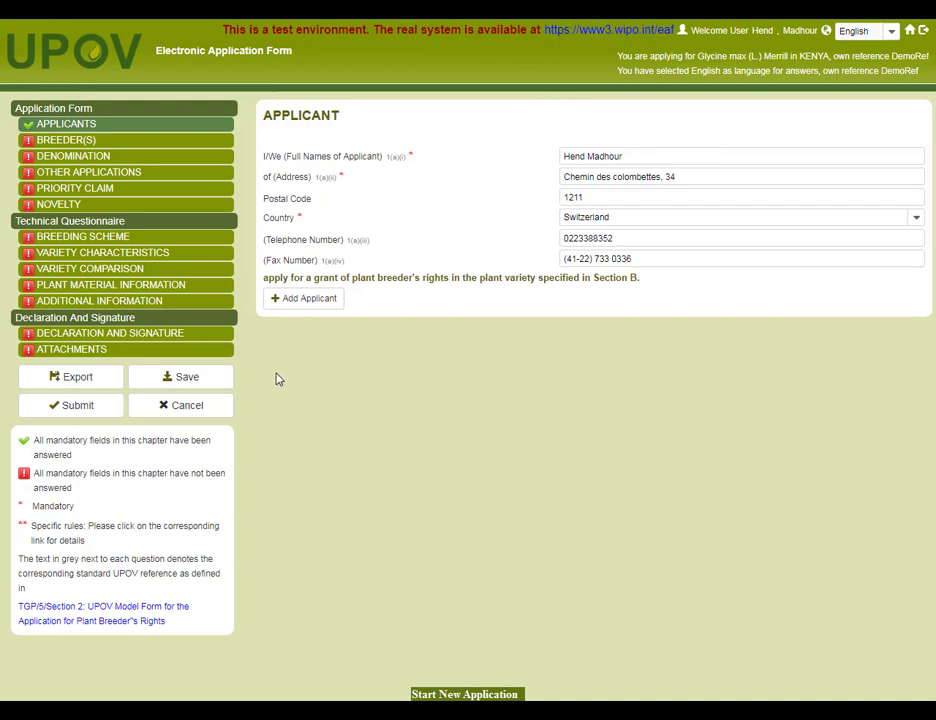
{"action": "left_click", "coordinate": [106, 142]}
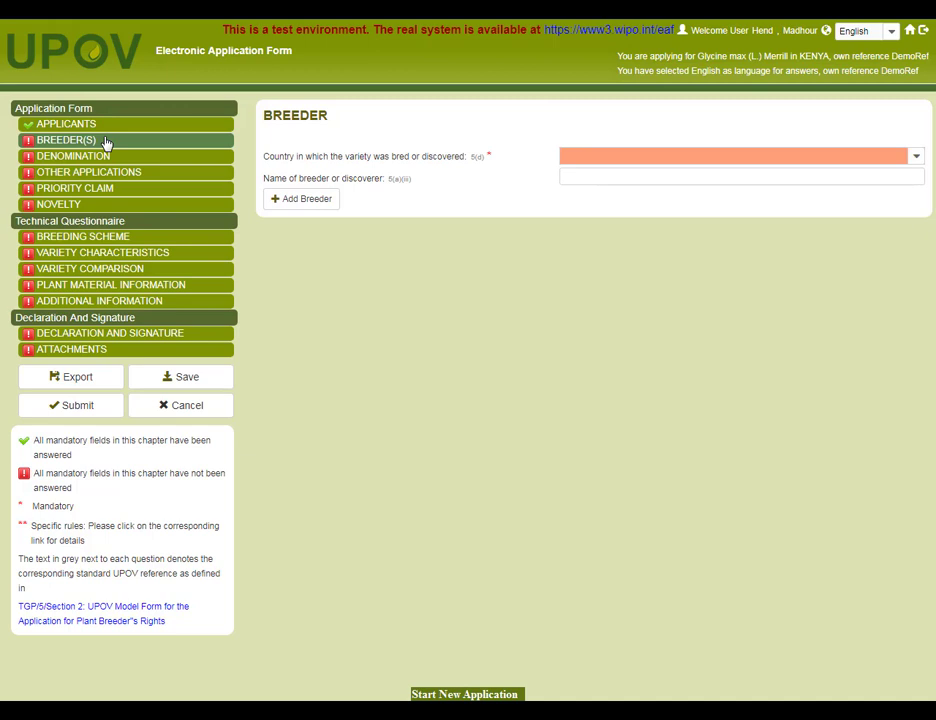
{"action": "left_click", "coordinate": [913, 158]}
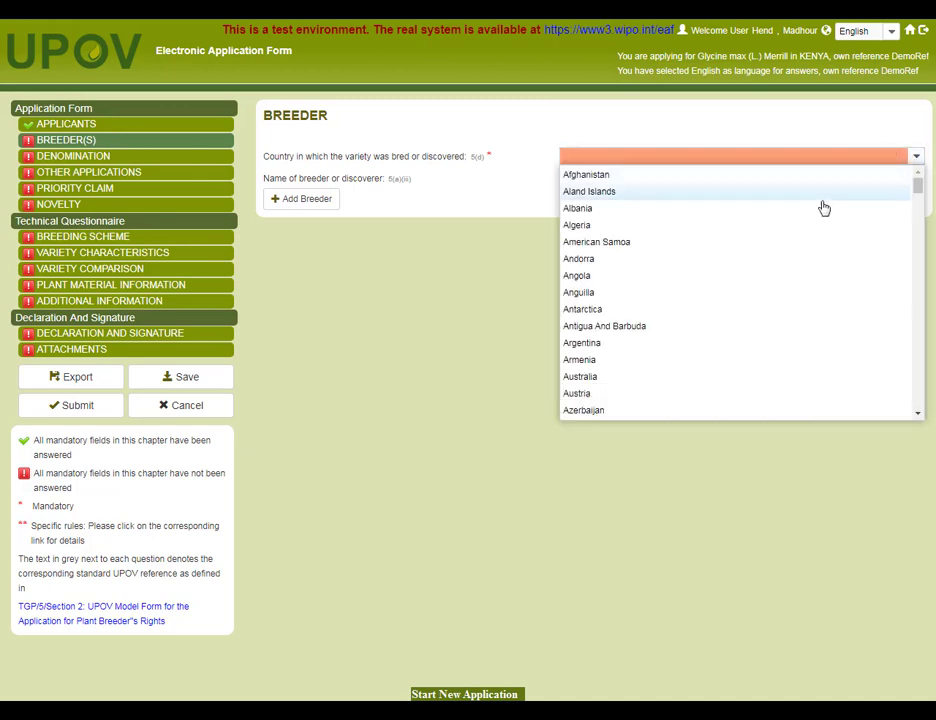
{"action": "left_click", "coordinate": [641, 378]}
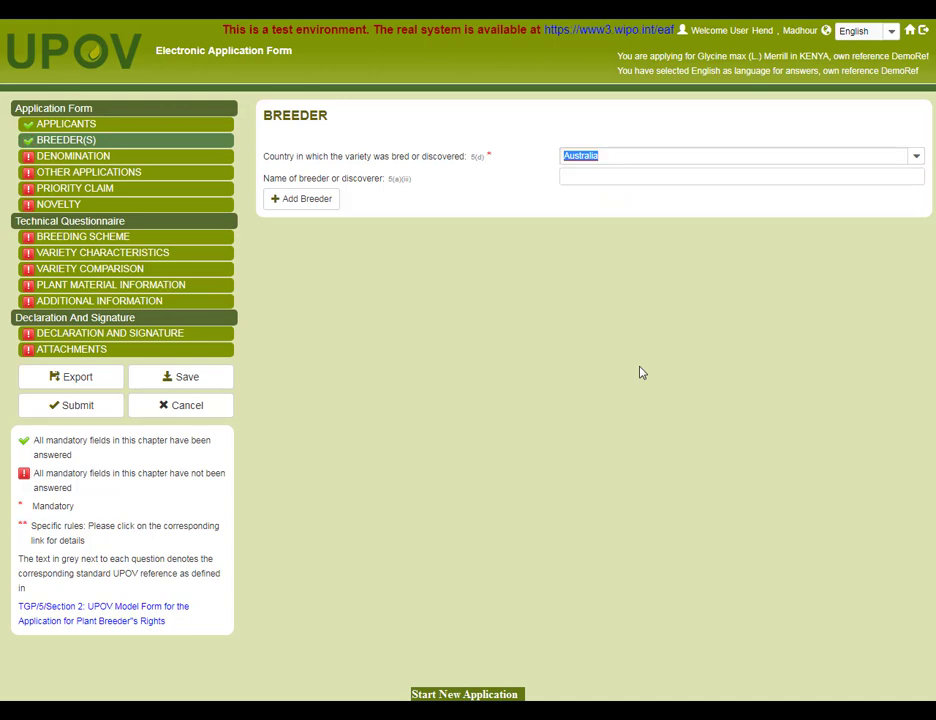
{"action": "left_click", "coordinate": [601, 177]}
{"action": "type", "text": "name"}
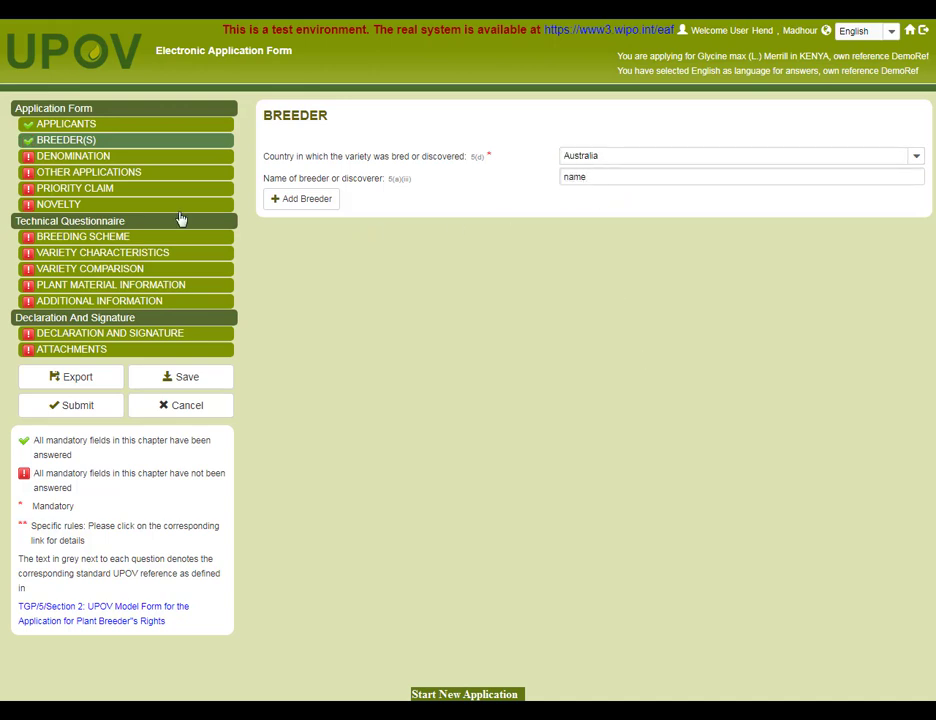
Enter DEMO as the proposed variety denomination
{"action": "left_click", "coordinate": [69, 160]}
{"action": "left_click", "coordinate": [711, 156]}
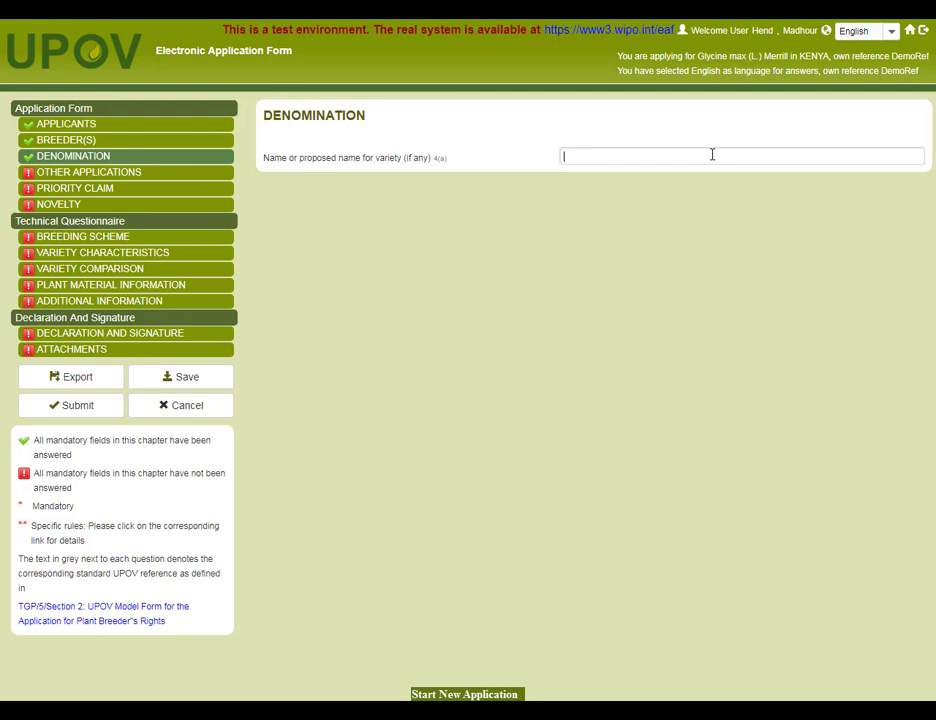
{"action": "type", "text": "DEMO"}
Record another application filed in Argentina under variety designation 'demoref'
{"action": "left_click", "coordinate": [68, 177]}
{"action": "left_click", "coordinate": [565, 157]}
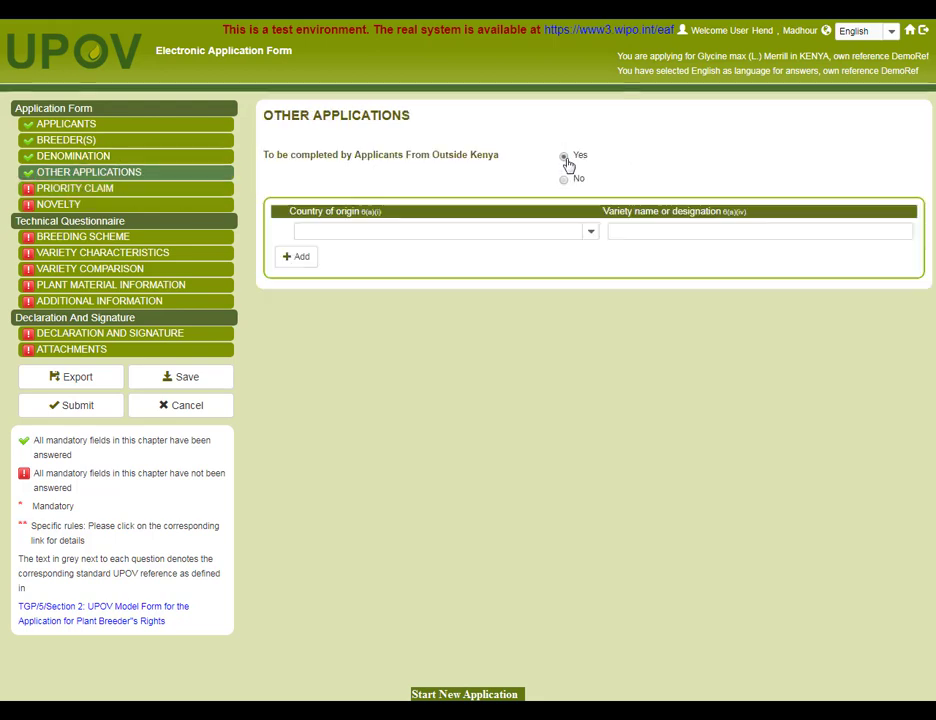
{"action": "left_click", "coordinate": [591, 235]}
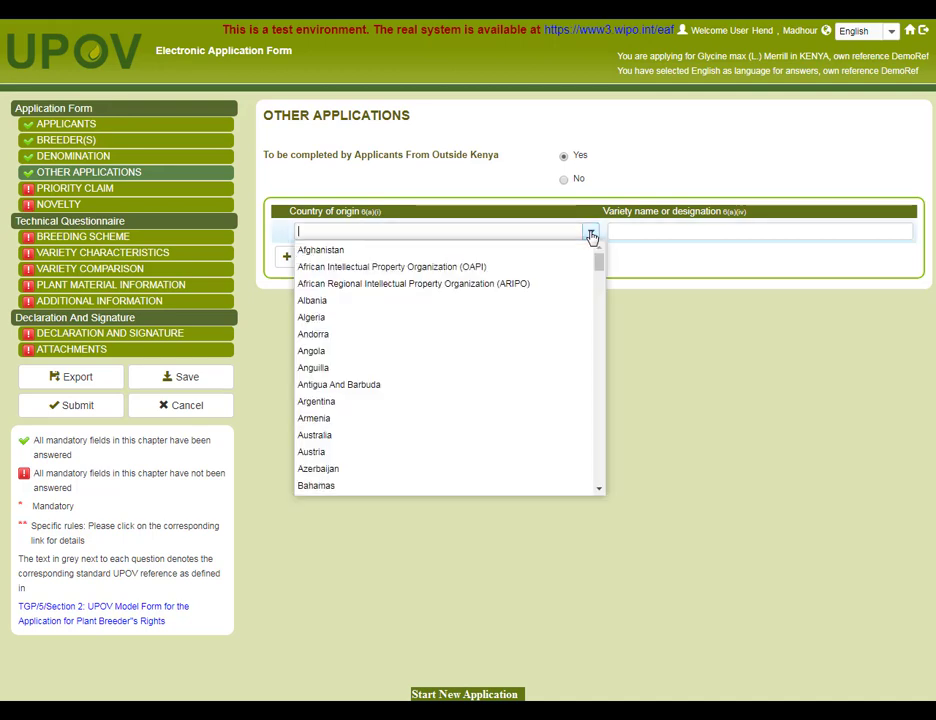
{"action": "left_click", "coordinate": [378, 403]}
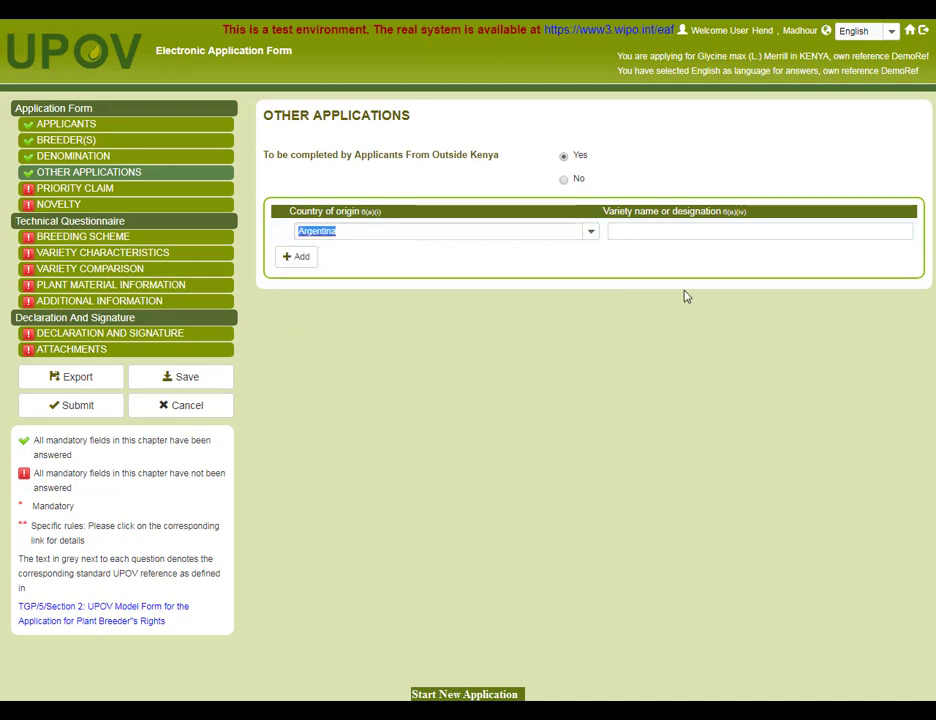
{"action": "left_click", "coordinate": [704, 236]}
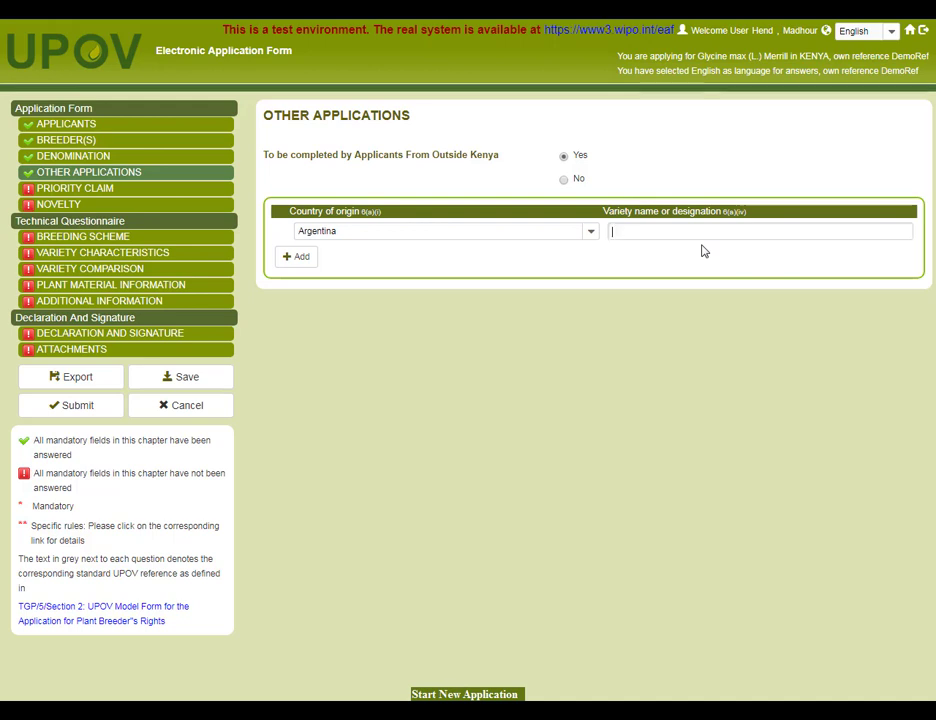
{"action": "type", "text": "demoref"}
{"action": "left_click", "coordinate": [92, 190]}
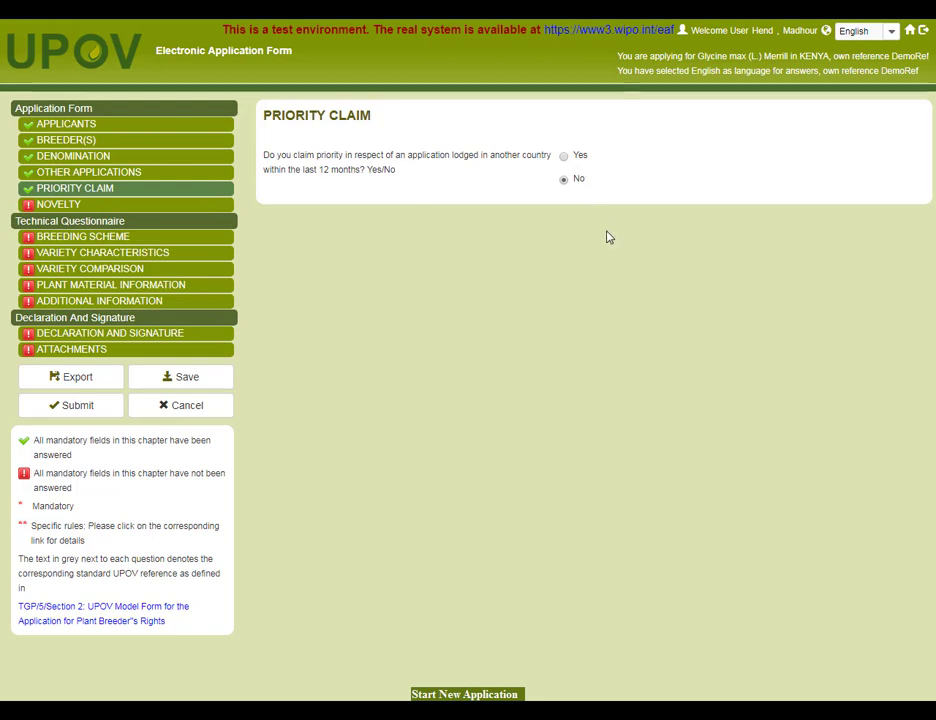
Record a prior sale in Australia first offered 03/08/2017, with terms of sale 'te'
{"action": "left_click", "coordinate": [80, 207]}
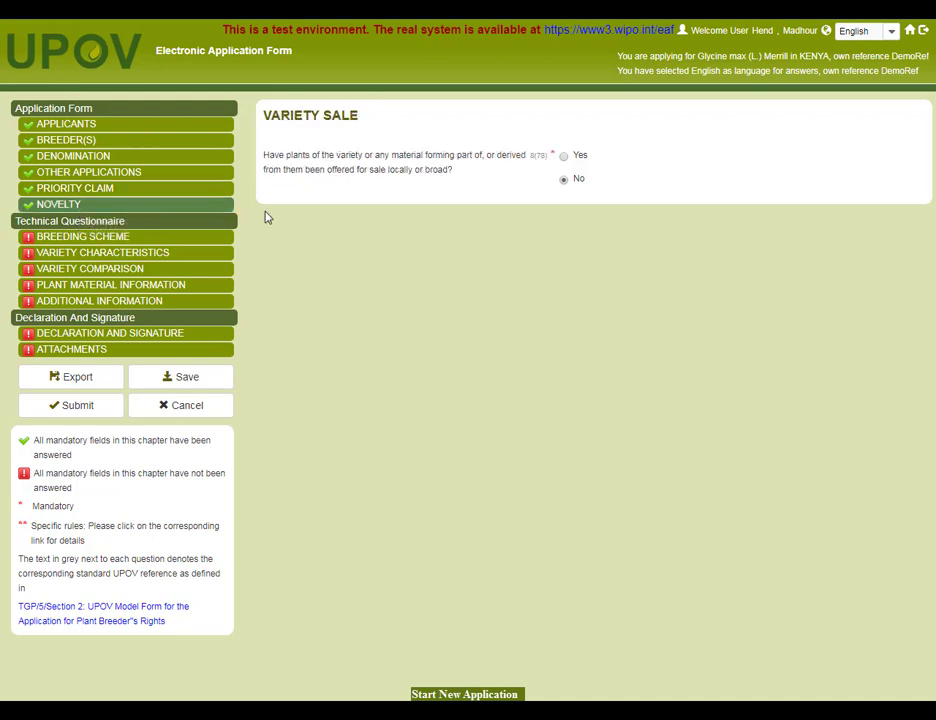
{"action": "left_click", "coordinate": [564, 158]}
{"action": "left_click", "coordinate": [487, 266]}
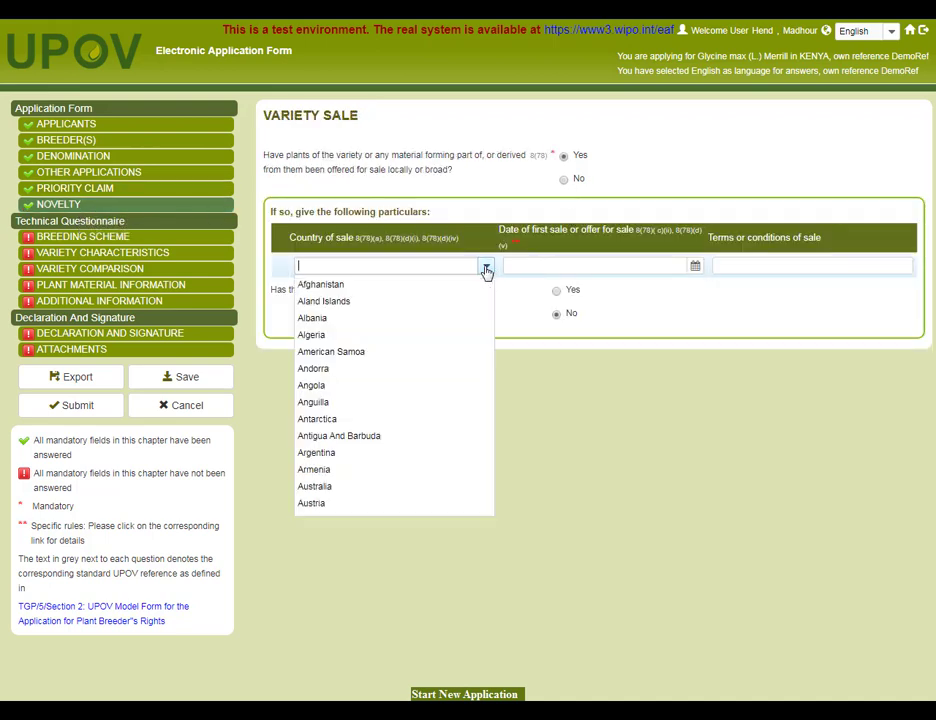
{"action": "left_click", "coordinate": [341, 487]}
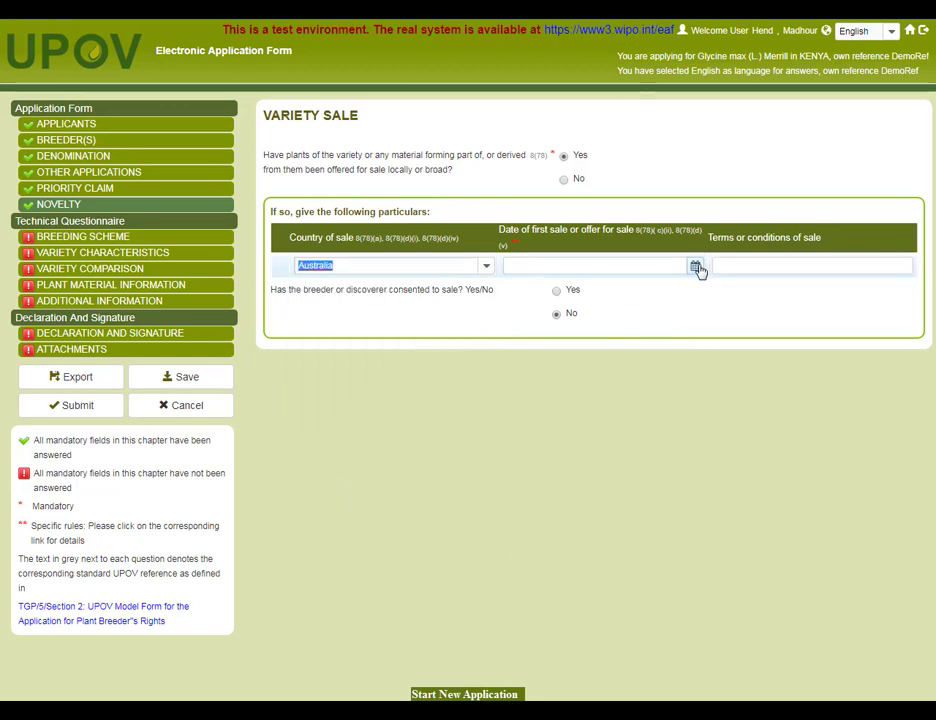
{"action": "left_click", "coordinate": [696, 267]}
{"action": "left_click", "coordinate": [602, 396]}
{"action": "left_click", "coordinate": [743, 268]}
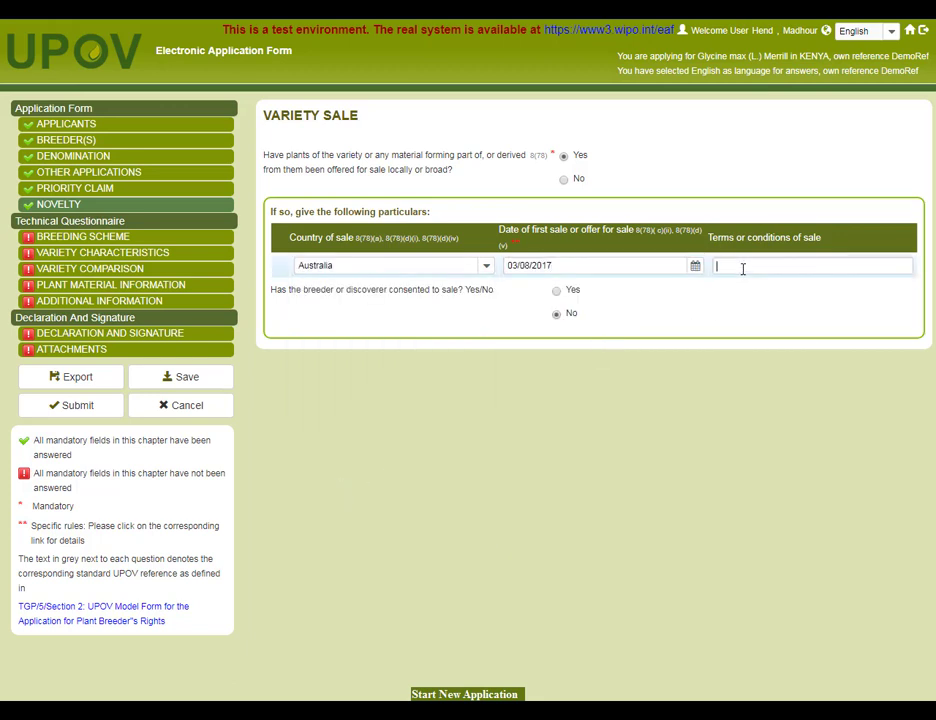
{"action": "type", "text": "terms"}
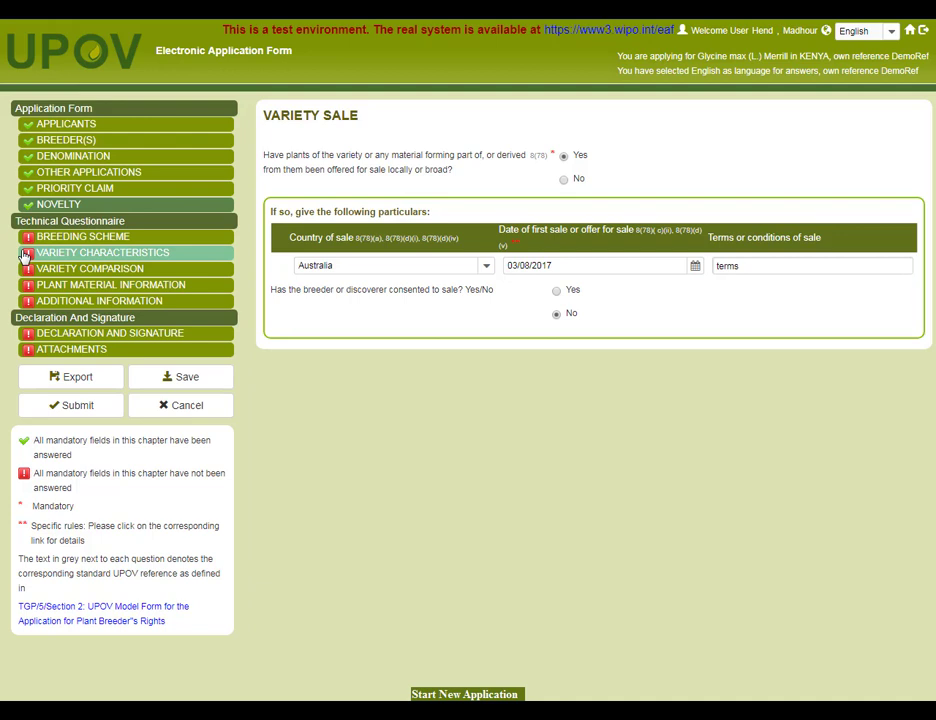
Record a controlled cross of parents 'male' and 'female', plus 'other method' under Other
{"action": "left_click", "coordinate": [112, 240]}
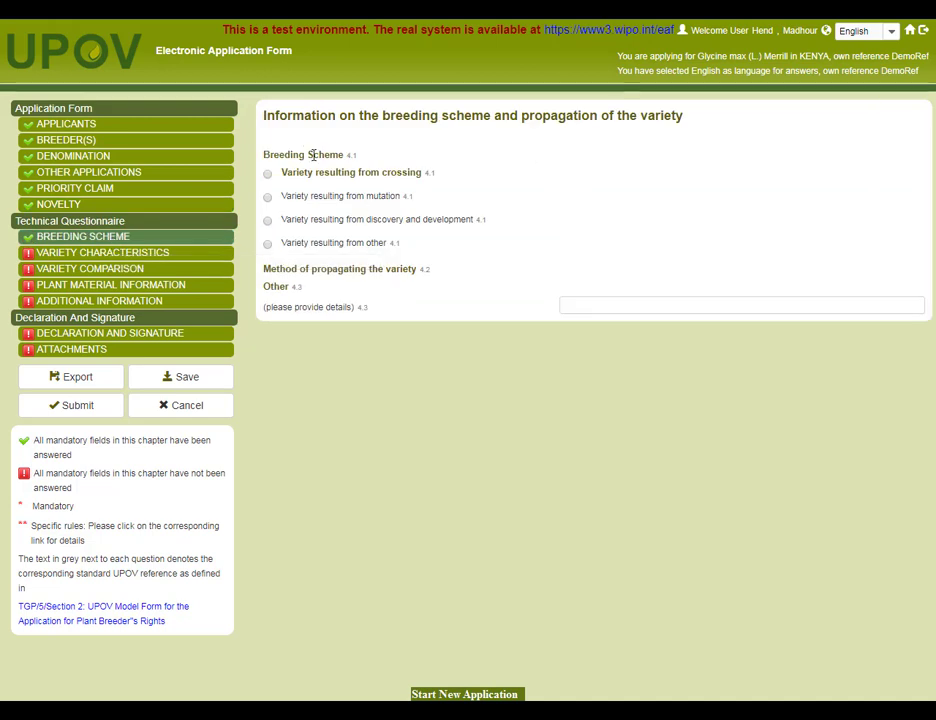
{"action": "left_click", "coordinate": [268, 175]}
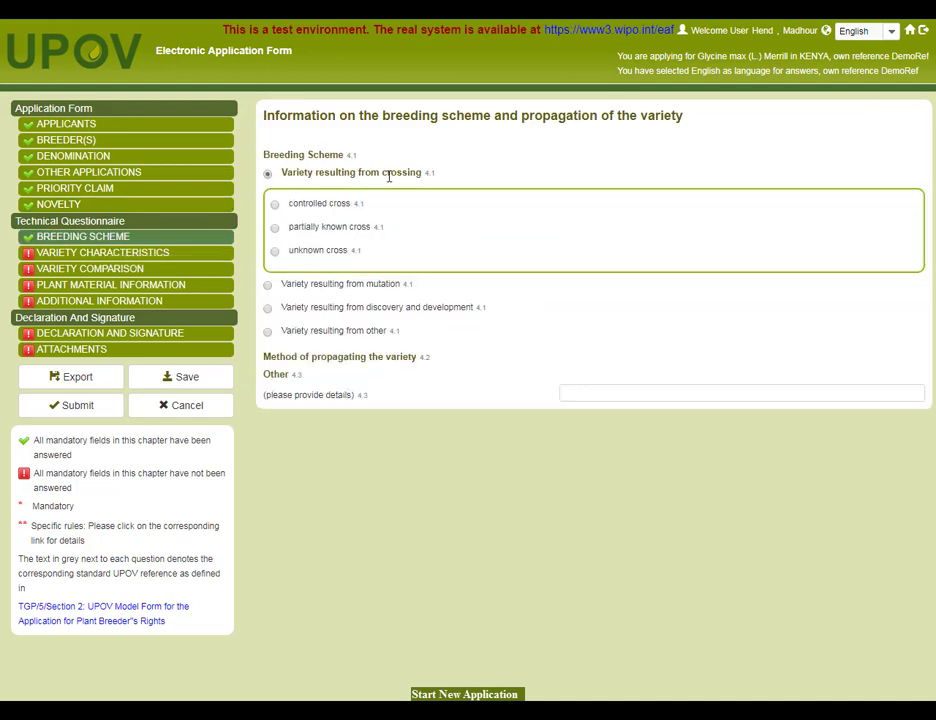
{"action": "left_click", "coordinate": [275, 206]}
{"action": "left_click", "coordinate": [560, 237]}
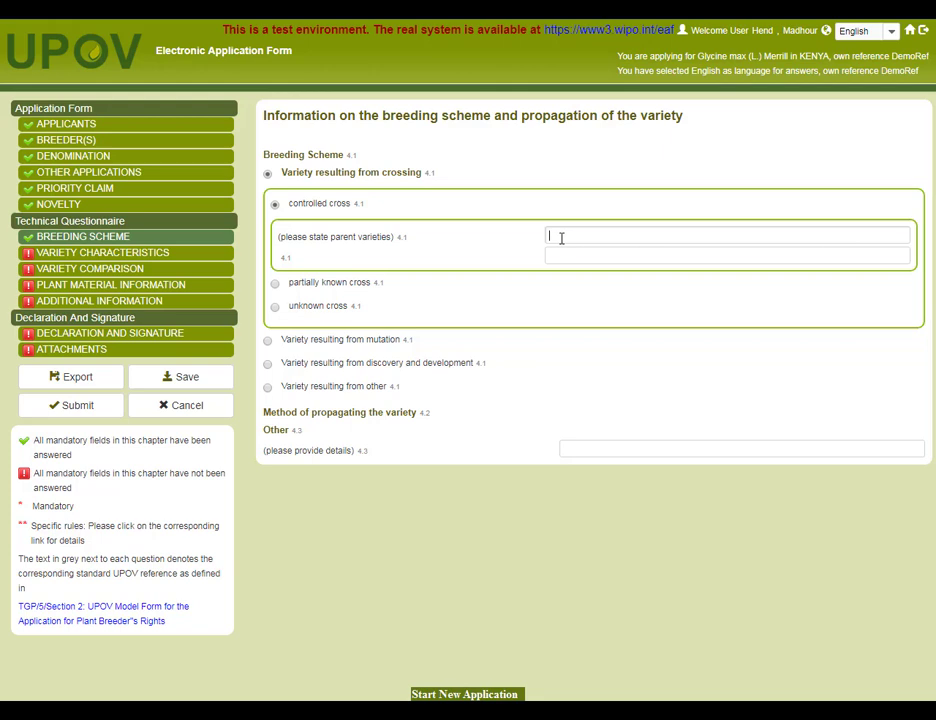
{"action": "type", "text": "male"}
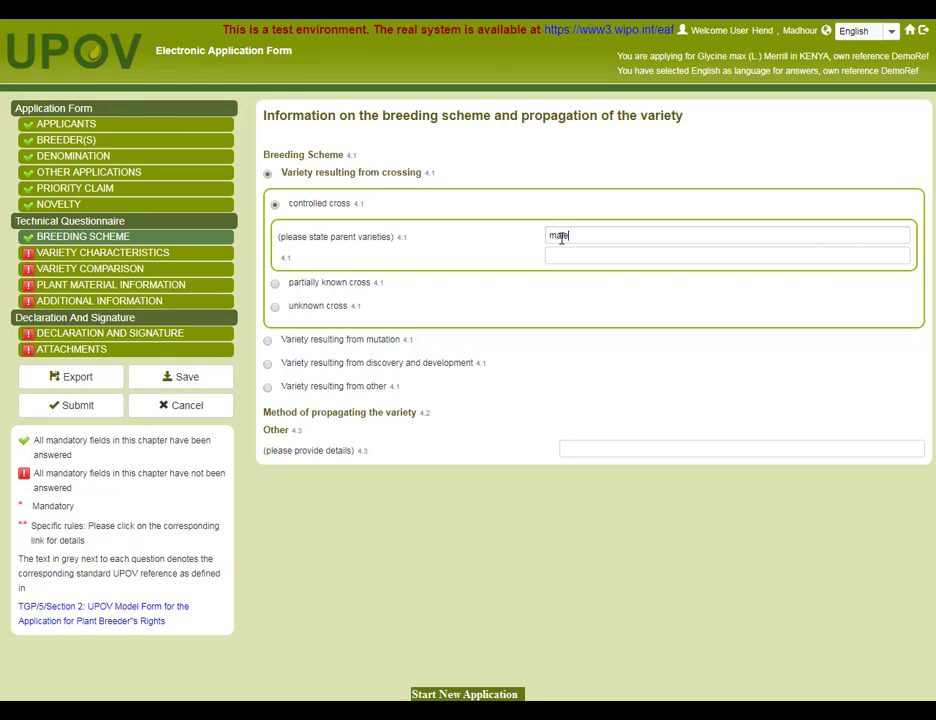
{"action": "left_click", "coordinate": [568, 254]}
{"action": "type", "text": "female"}
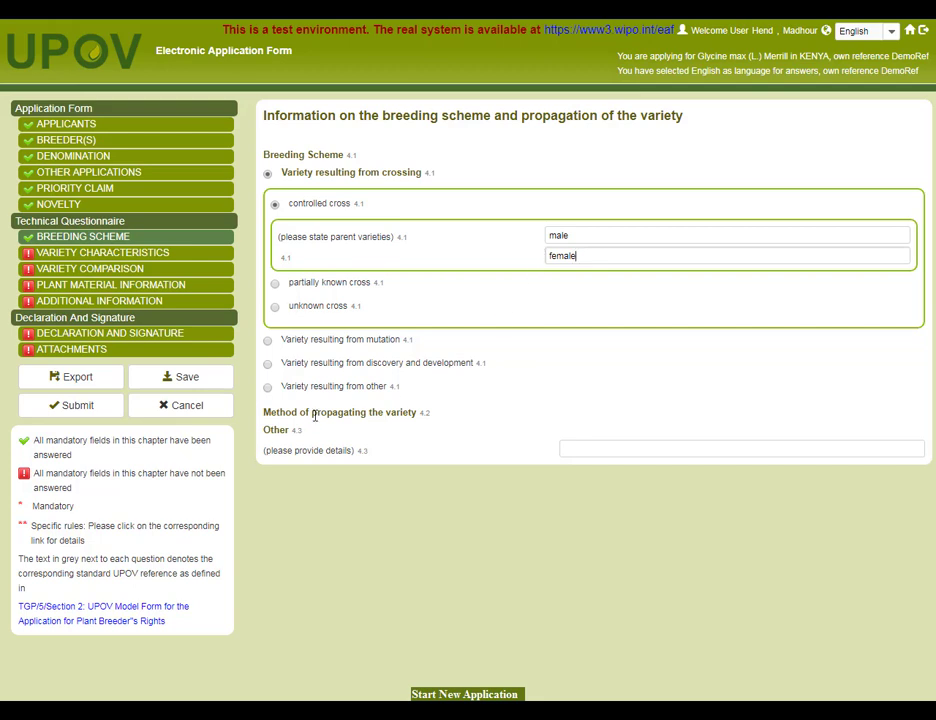
{"action": "left_click", "coordinate": [599, 447]}
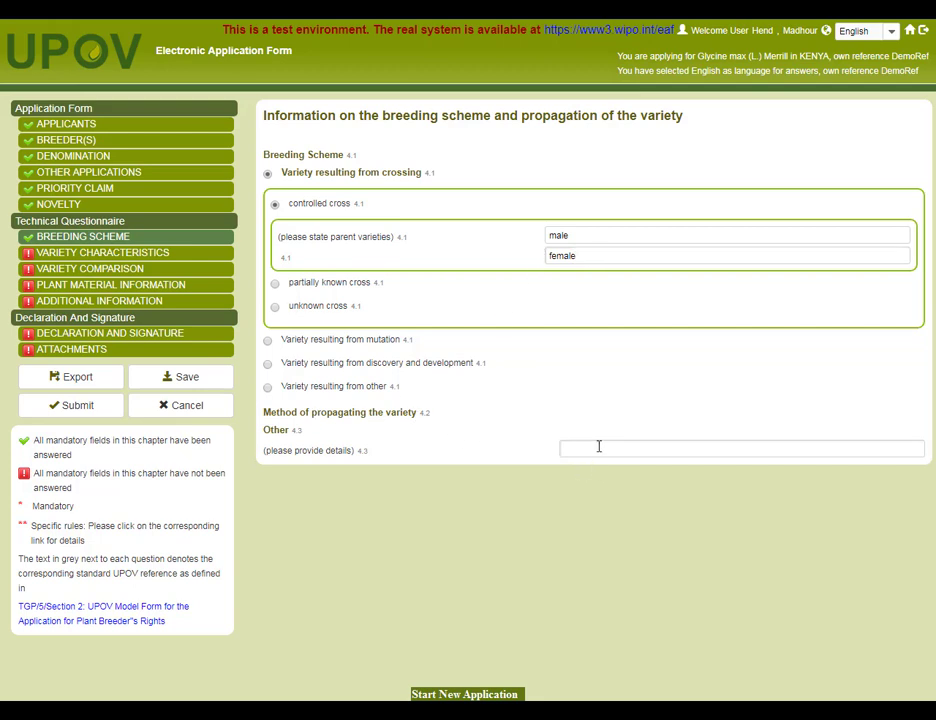
{"action": "type", "text": "other"}
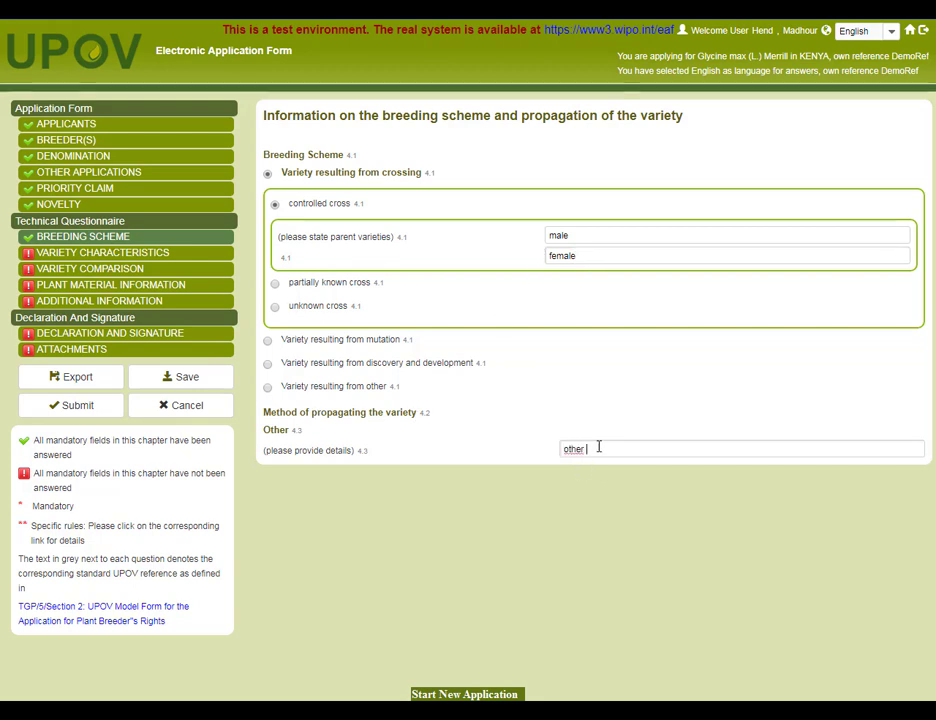
{"action": "type", "text": " method"}
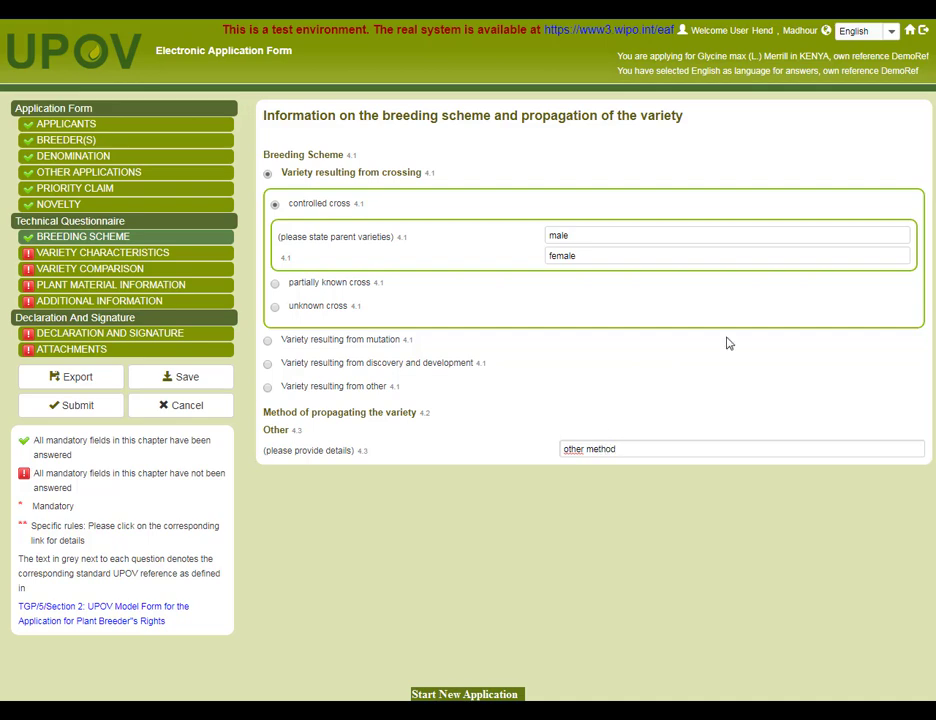
{"action": "left_click", "coordinate": [131, 258]}
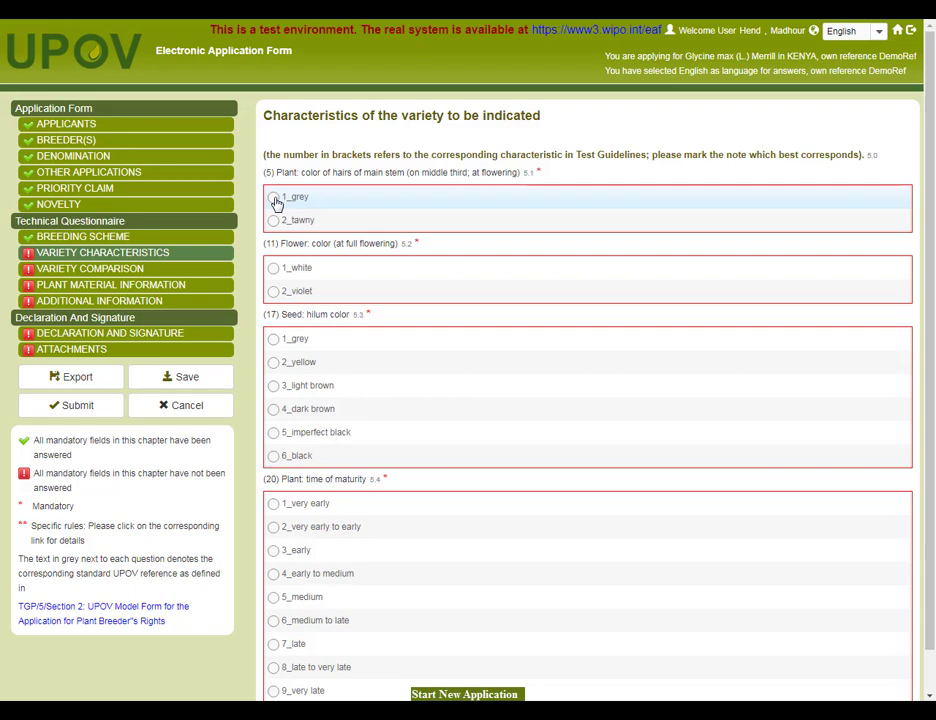
Answer characteristics: stem hairs 1_grey, flower 2_violet, hilum 3_light brown, maturity 7_late
{"action": "left_click", "coordinate": [276, 202]}
{"action": "left_click", "coordinate": [290, 292]}
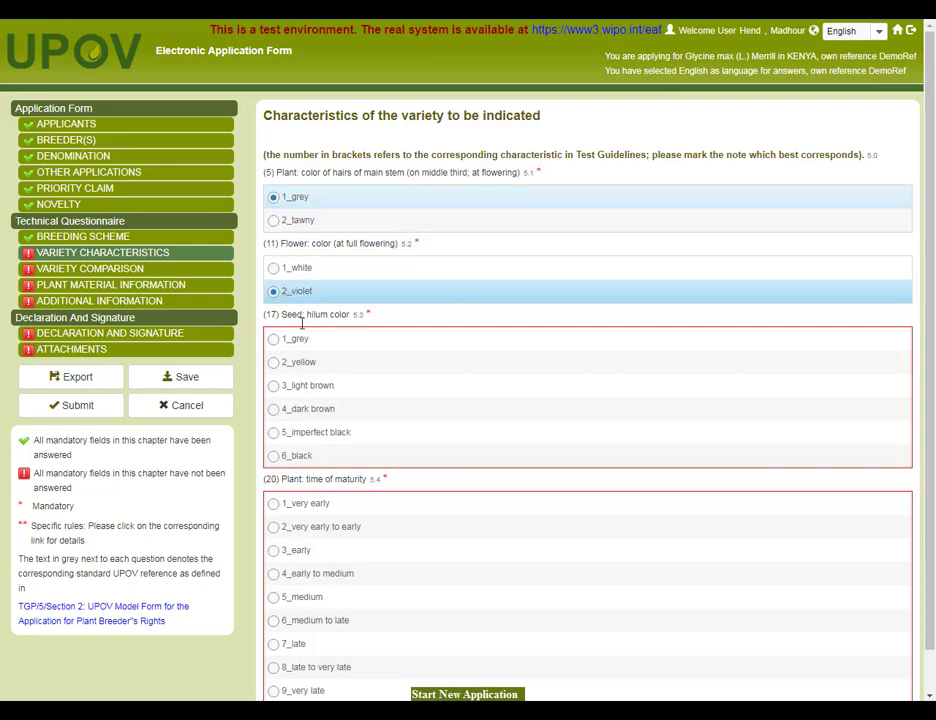
{"action": "left_click", "coordinate": [297, 388]}
{"action": "left_click", "coordinate": [340, 644]}
{"action": "scroll", "coordinate": [340, 650], "scroll_direction": "down", "scroll_amount": 1}
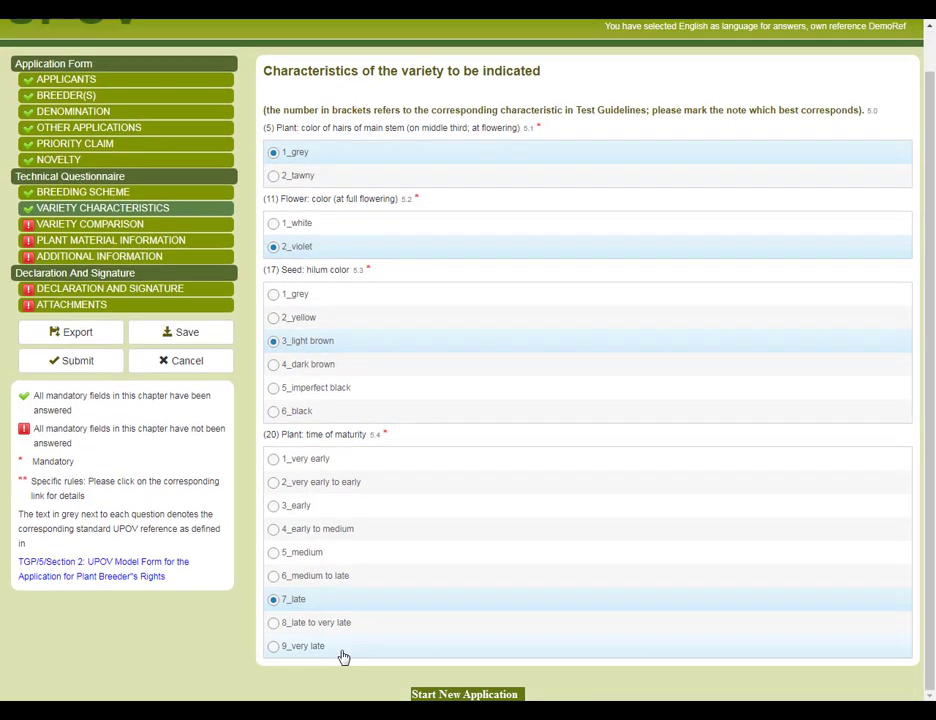
Compare similar variety den1 on UPOV 05 stem hair colour: 1_grey versus candidate 2_tawny
{"action": "left_click", "coordinate": [114, 227]}
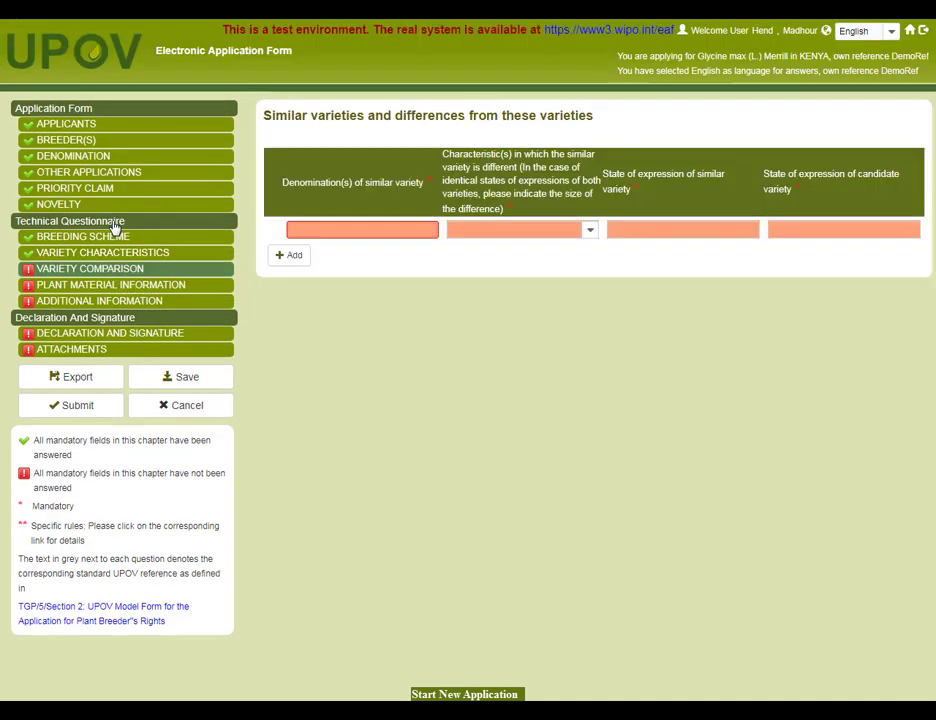
{"action": "left_click", "coordinate": [354, 232]}
{"action": "type", "text": "den1"}
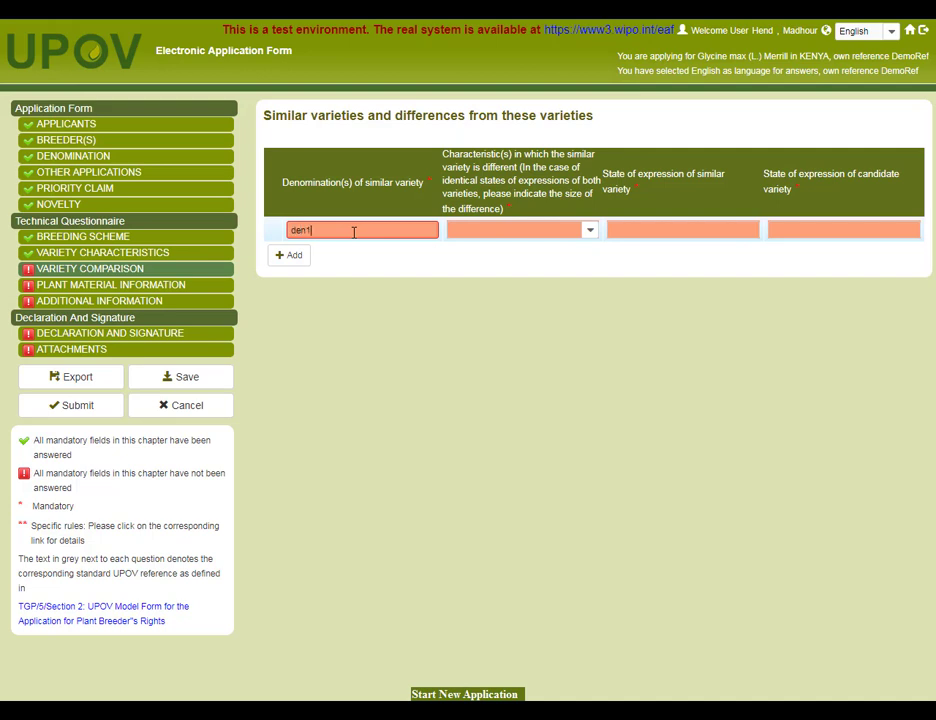
{"action": "left_click", "coordinate": [590, 232]}
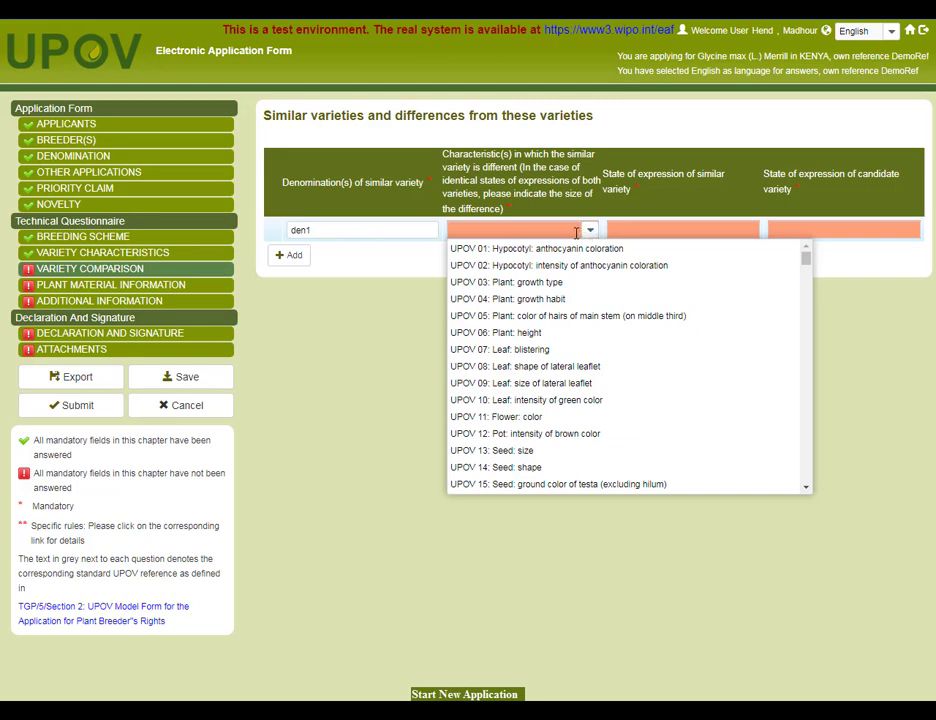
{"action": "left_click", "coordinate": [547, 316]}
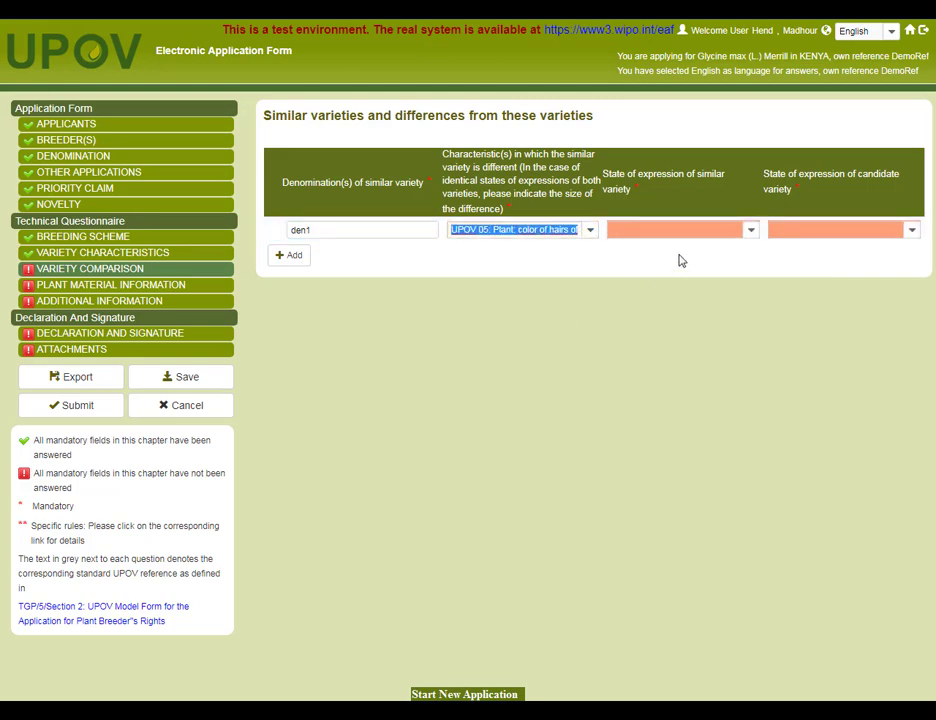
{"action": "left_click", "coordinate": [751, 233]}
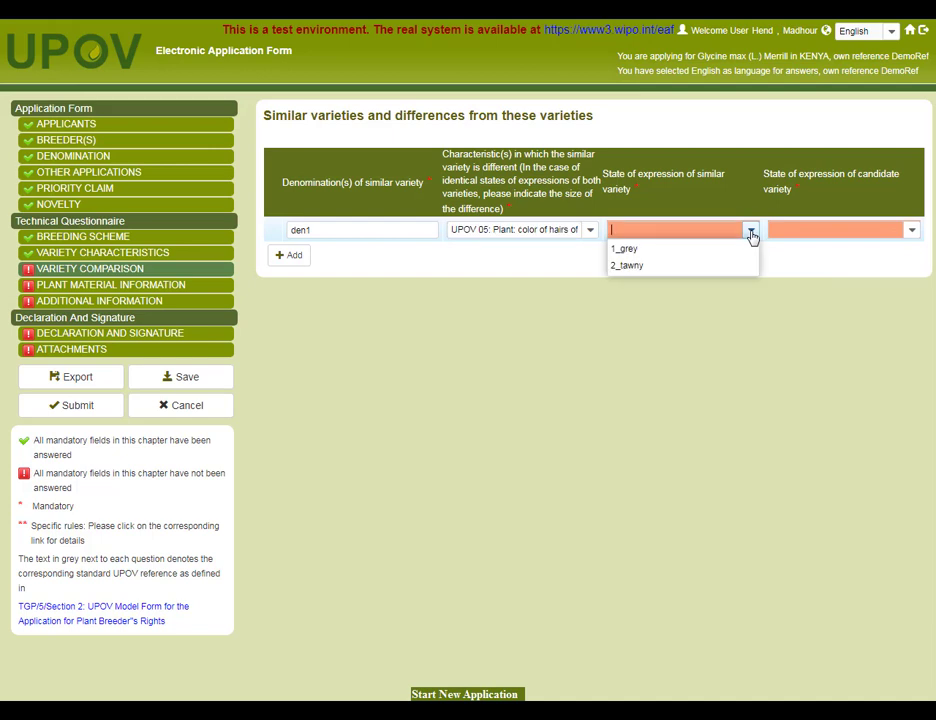
{"action": "left_click", "coordinate": [702, 251]}
{"action": "left_click", "coordinate": [908, 233]}
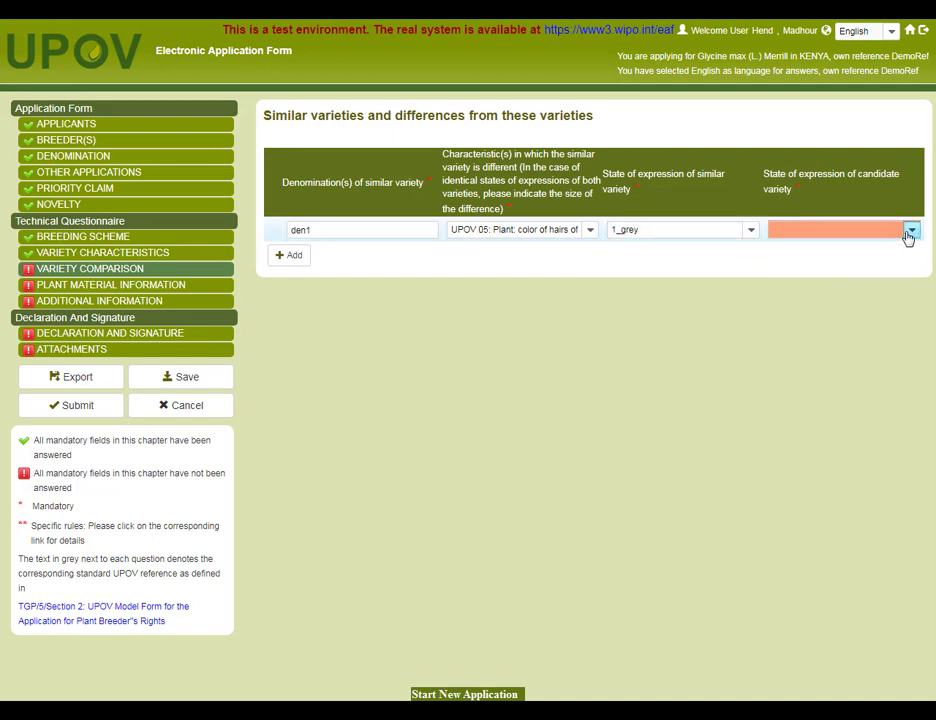
{"action": "left_click", "coordinate": [815, 266]}
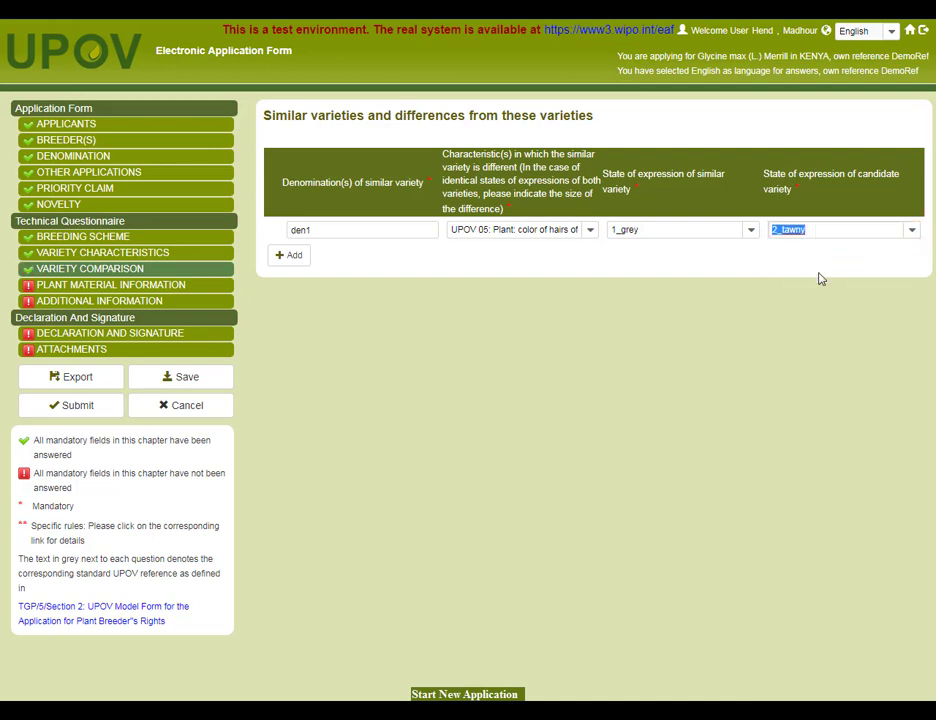
{"action": "left_click", "coordinate": [756, 457]}
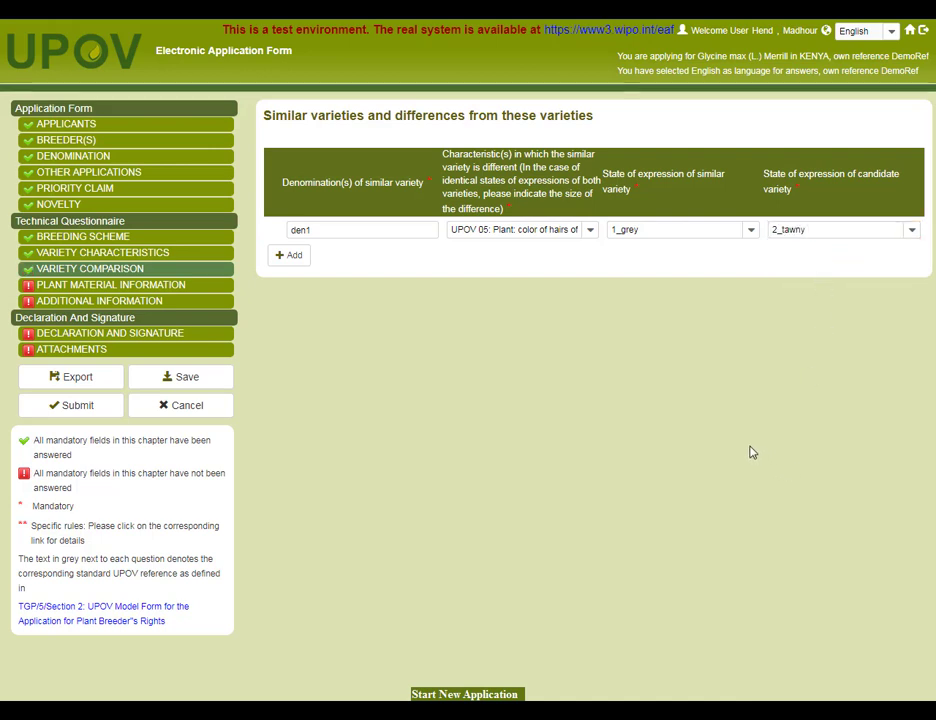
Fill plant material fields with 'resistance', 'special conditions' and 'other information'
{"action": "left_click", "coordinate": [128, 290]}
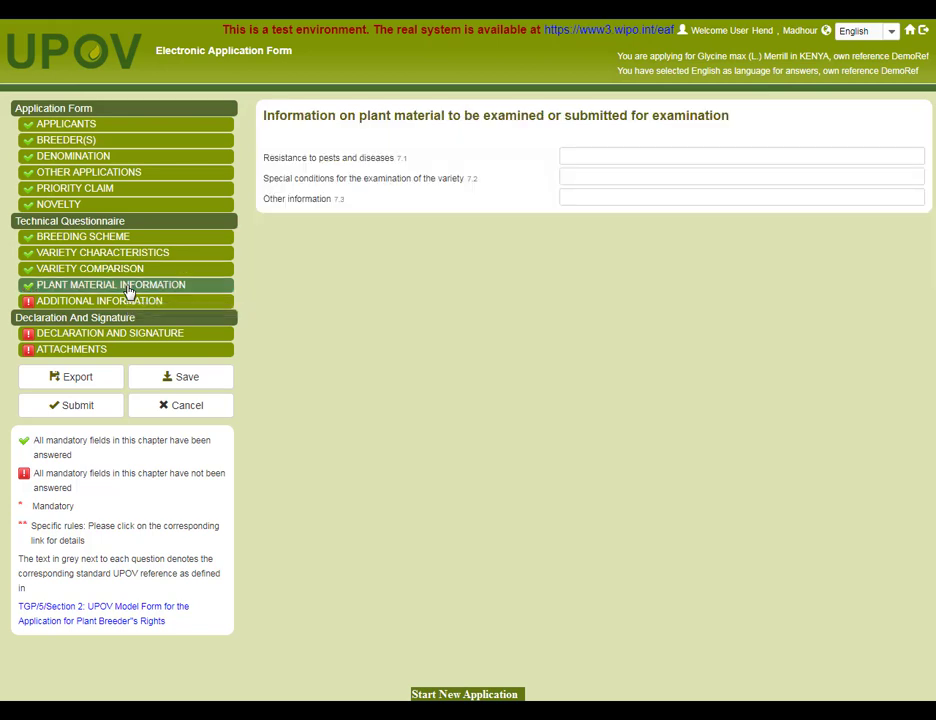
{"action": "left_click", "coordinate": [610, 148]}
{"action": "type", "text": "resistance"}
{"action": "left_click", "coordinate": [600, 178]}
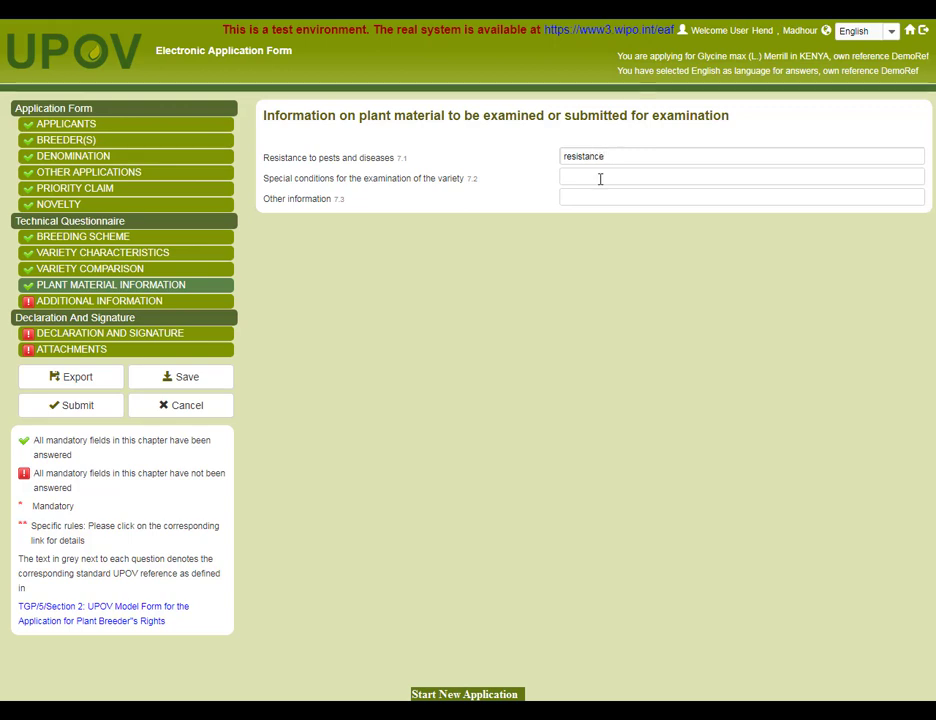
{"action": "type", "text": "spec"}
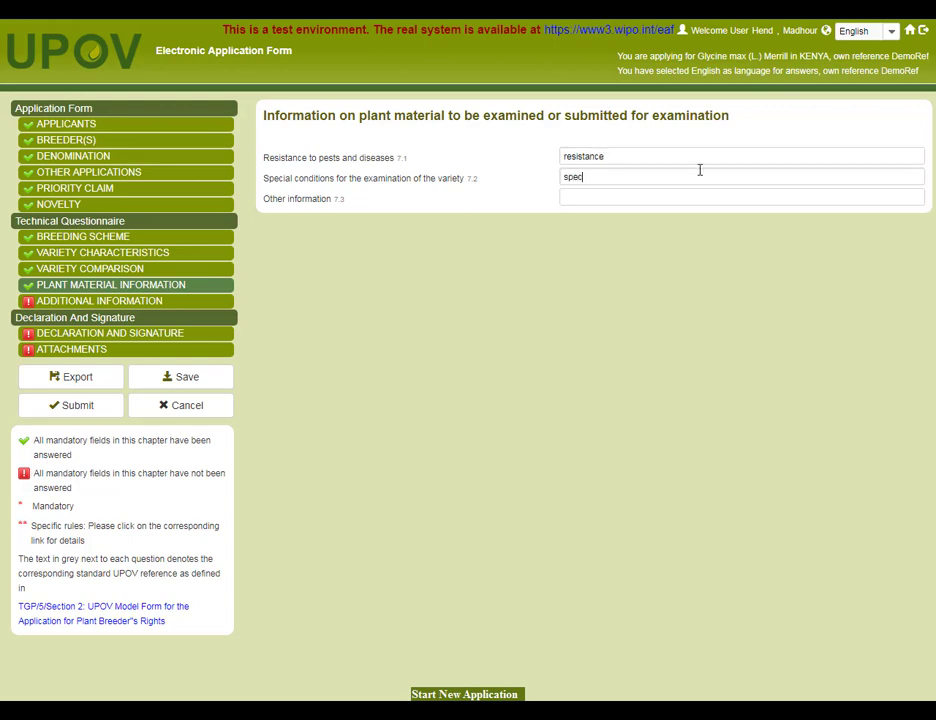
{"action": "type", "text": "ial conditions"}
{"action": "left_click", "coordinate": [648, 197]}
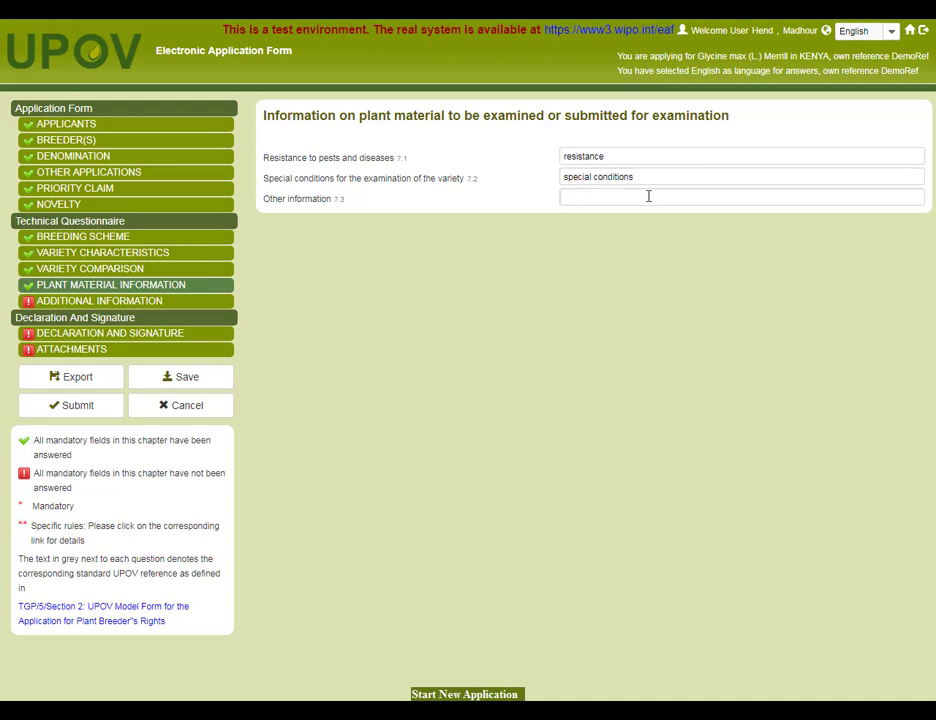
{"action": "type", "text": "other in"}
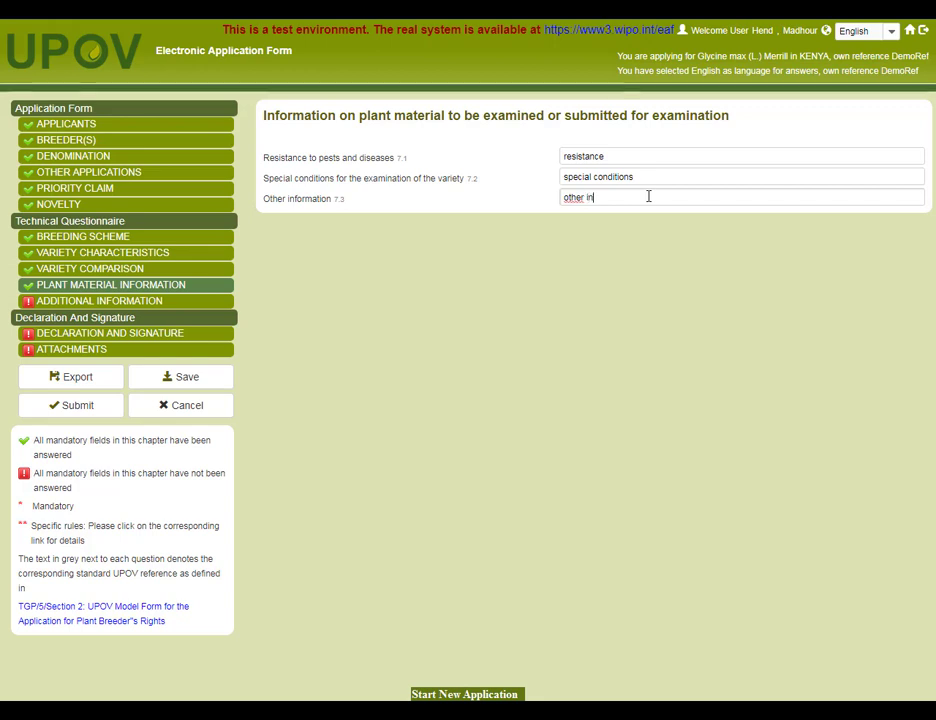
{"action": "type", "text": "formation"}
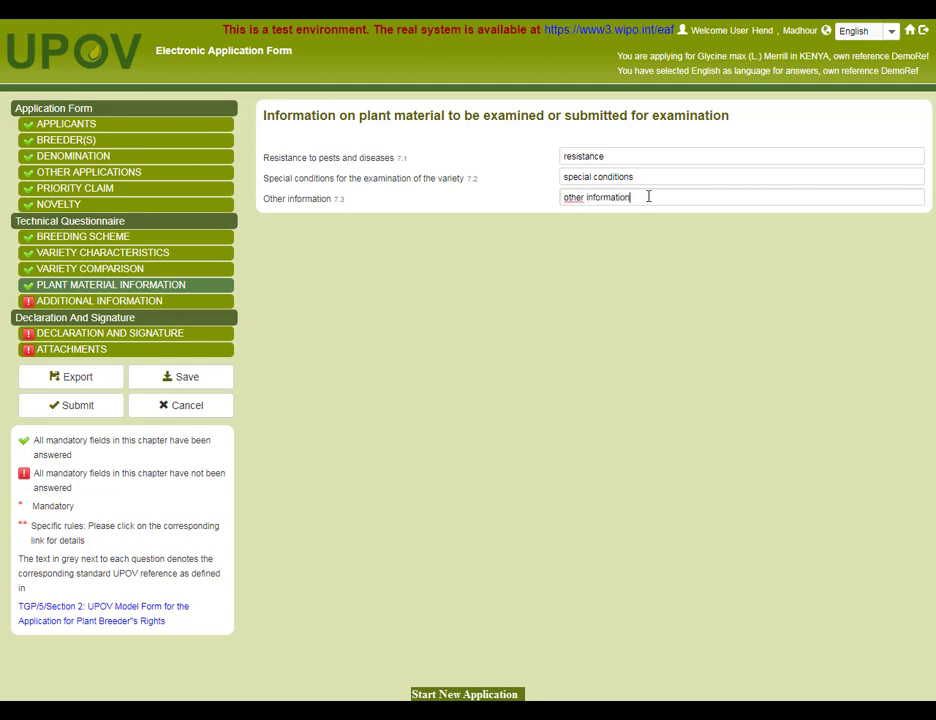
Enter 'other info' as the variety's other information under Additional Information
{"action": "left_click", "coordinate": [161, 304]}
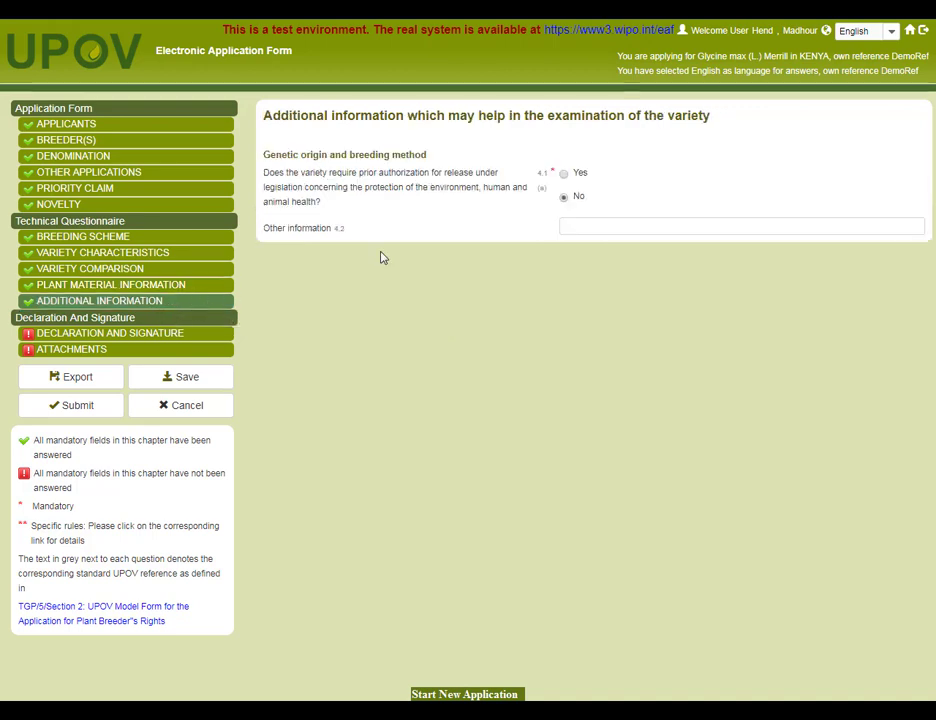
{"action": "left_click", "coordinate": [634, 228]}
{"action": "type", "text": "othe"}
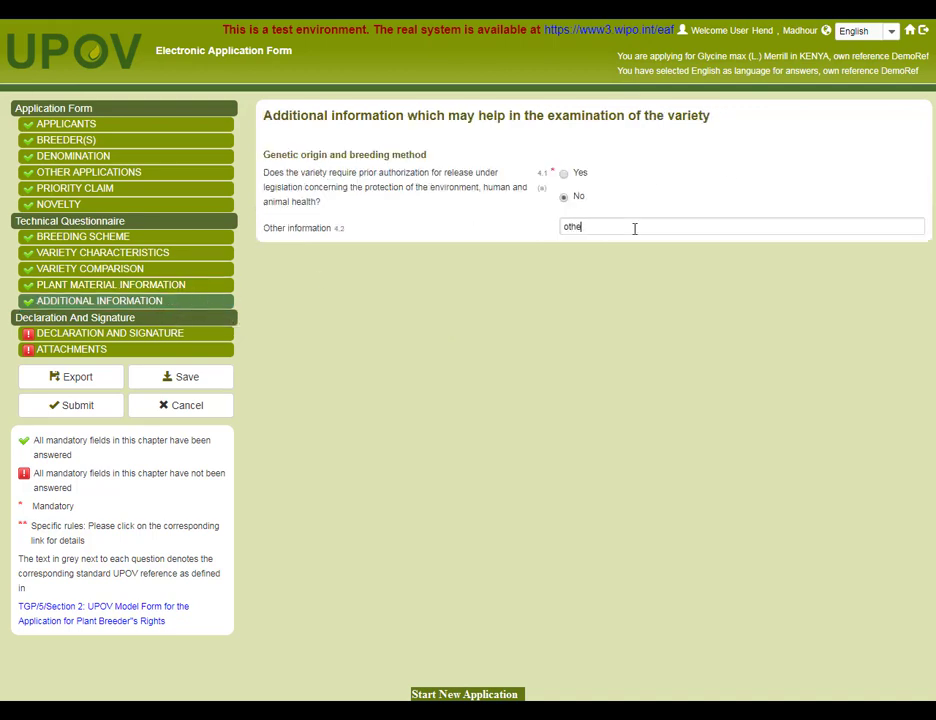
{"action": "type", "text": "r info"}
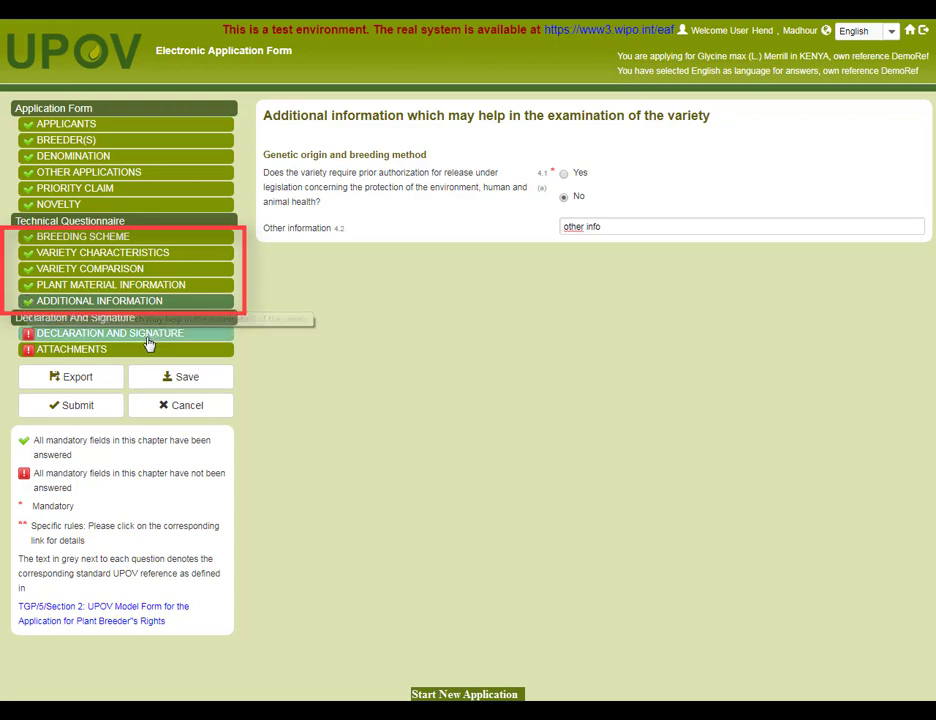
Attach Chrysanthemum.jpg as the signature file in Declaration and Signature
{"action": "left_click", "coordinate": [155, 340]}
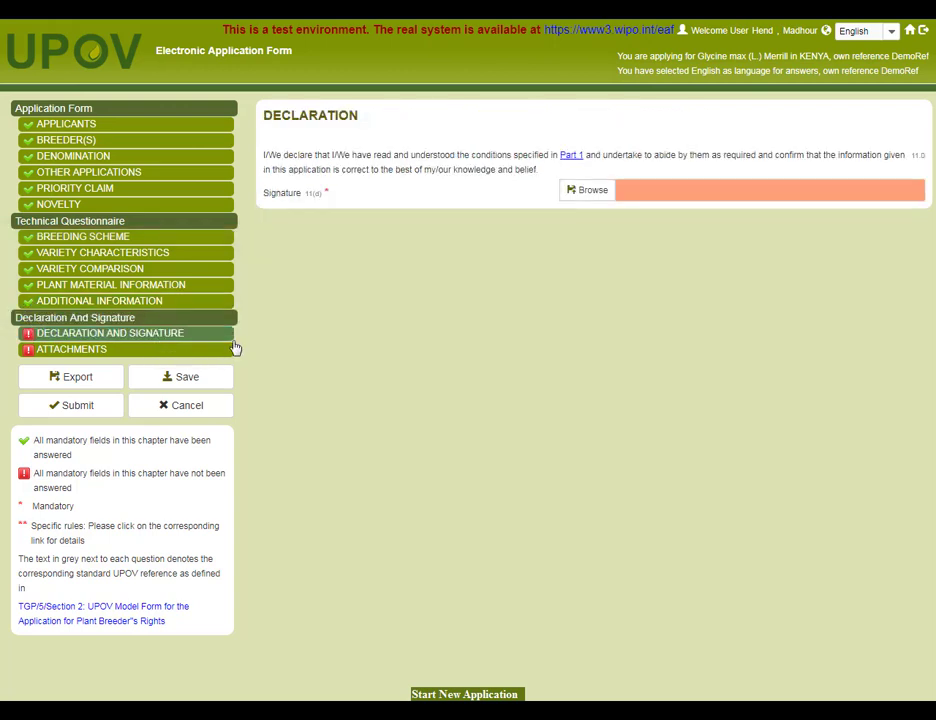
{"action": "left_click", "coordinate": [593, 192]}
{"action": "left_click", "coordinate": [150, 112]}
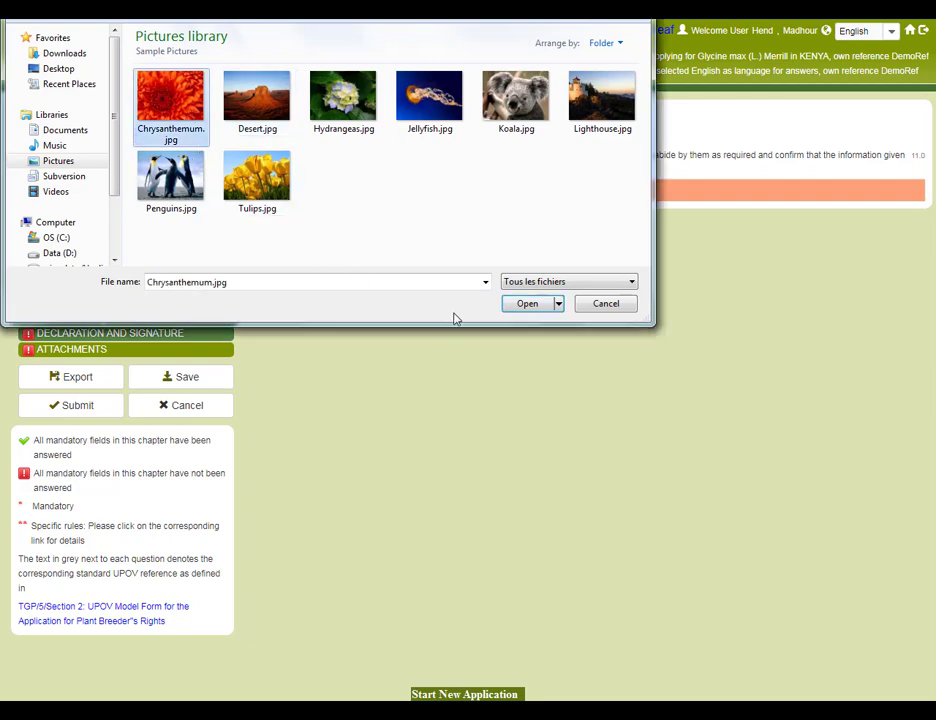
{"action": "left_click", "coordinate": [543, 308]}
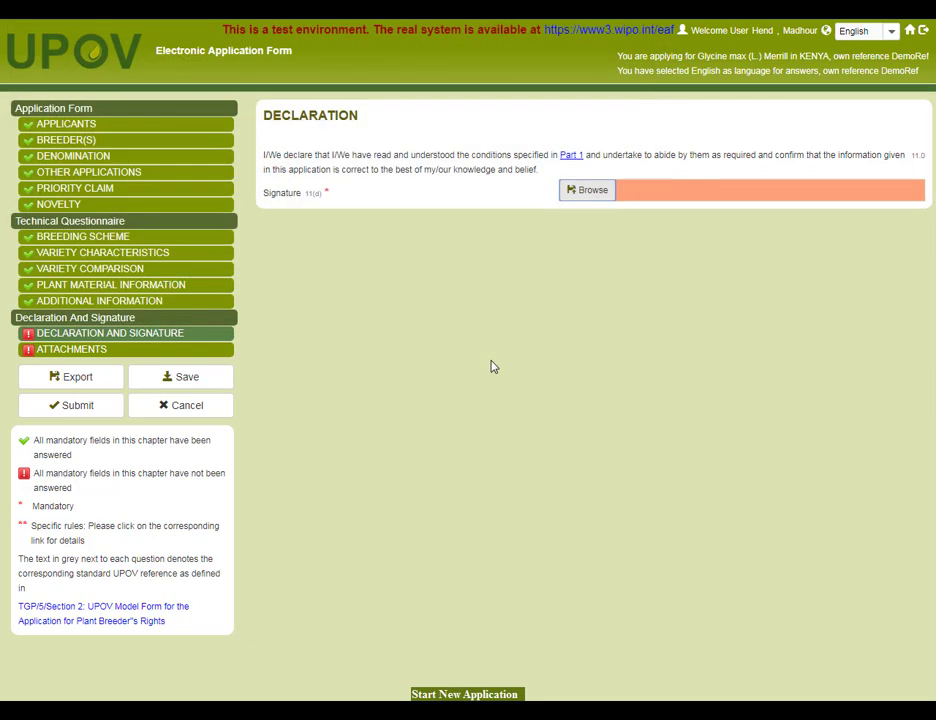
Attach Hydrangeas.jpg in Attachments as the copy of the release authorization
{"action": "left_click", "coordinate": [92, 355]}
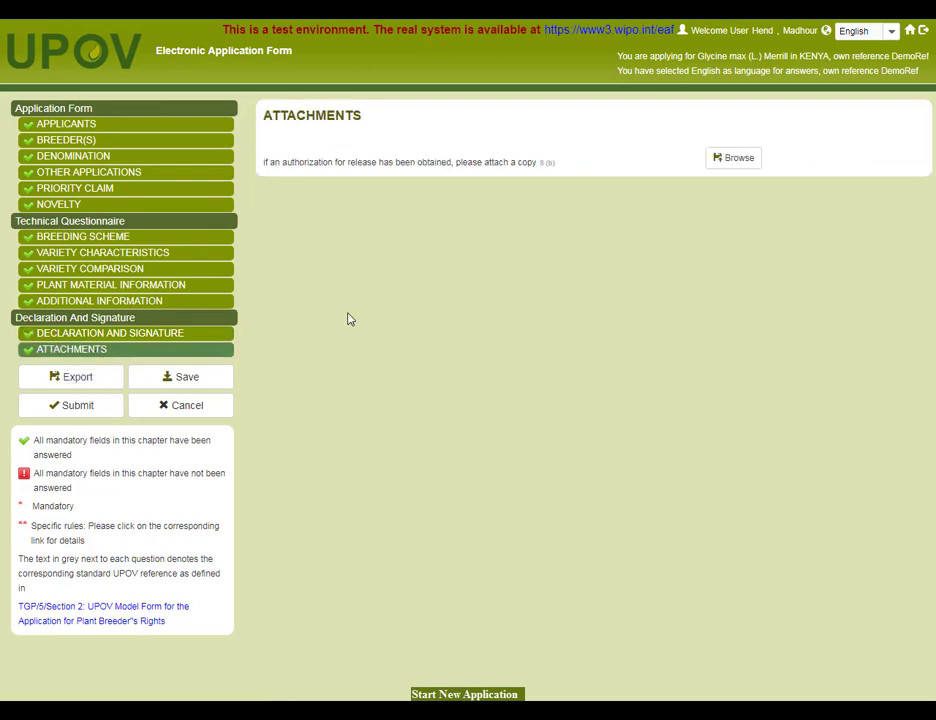
{"action": "left_click", "coordinate": [738, 159]}
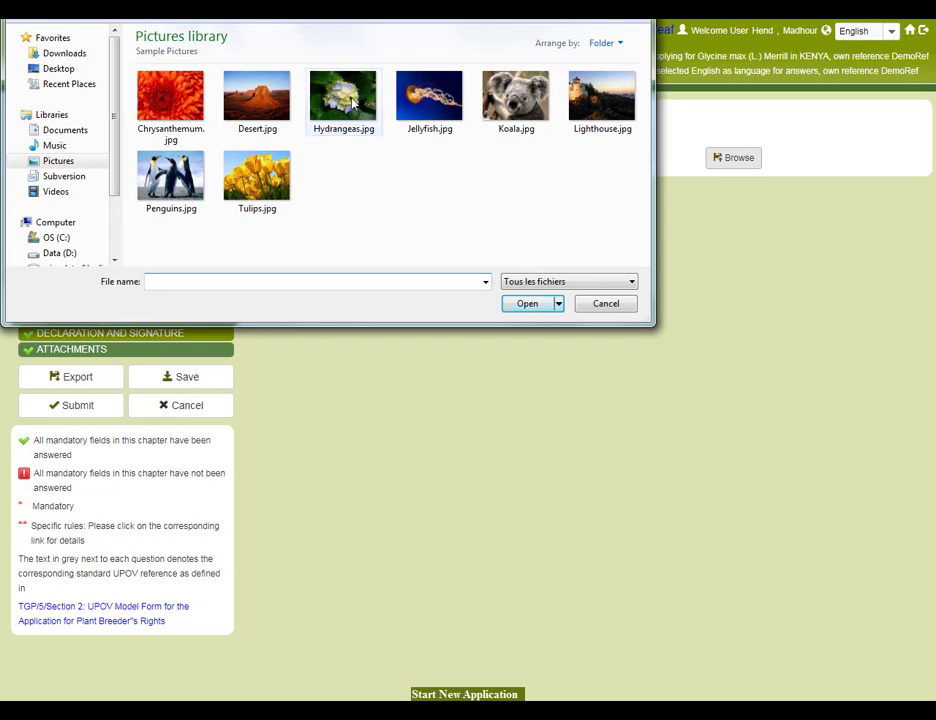
{"action": "double_click", "coordinate": [352, 103]}
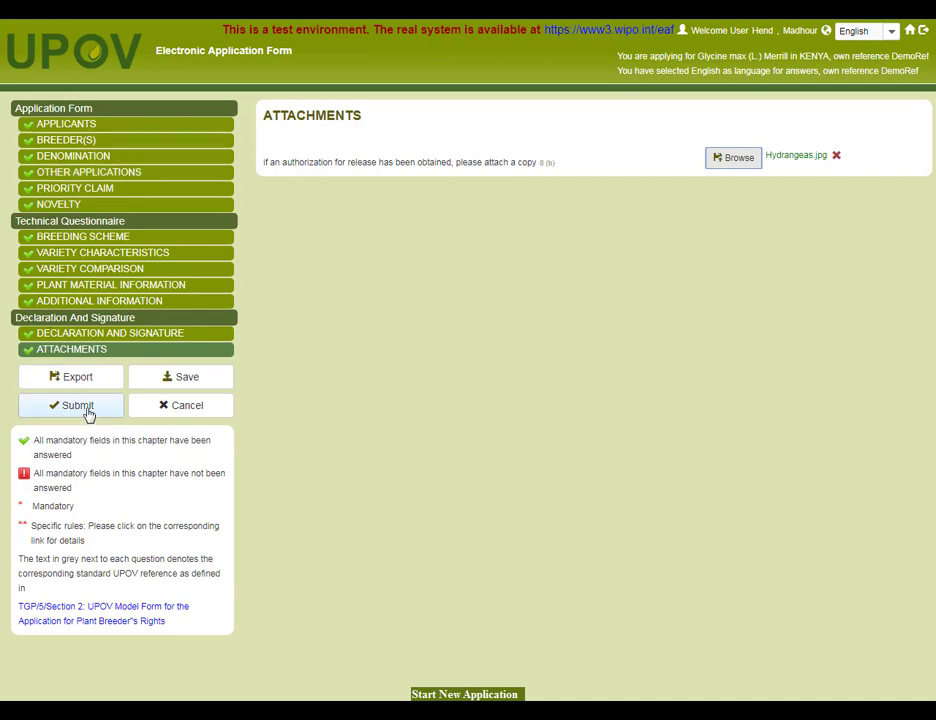
Submit the Soybean application, agreeing to the disclaimer and confirming the success message
{"action": "left_click", "coordinate": [87, 411]}
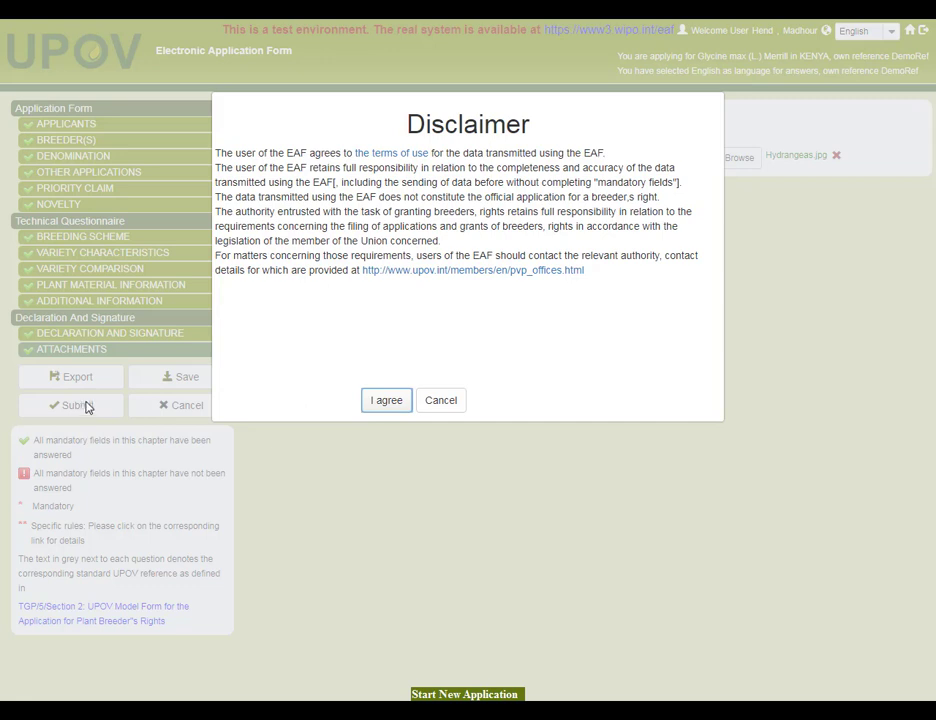
{"action": "left_click", "coordinate": [386, 404]}
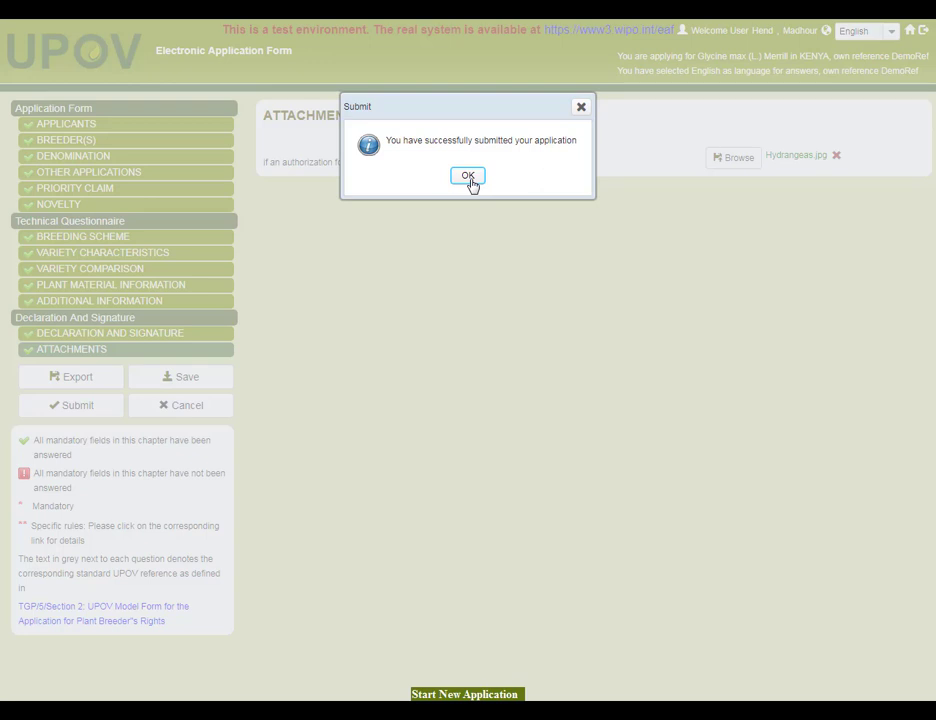
{"action": "left_click", "coordinate": [469, 180]}
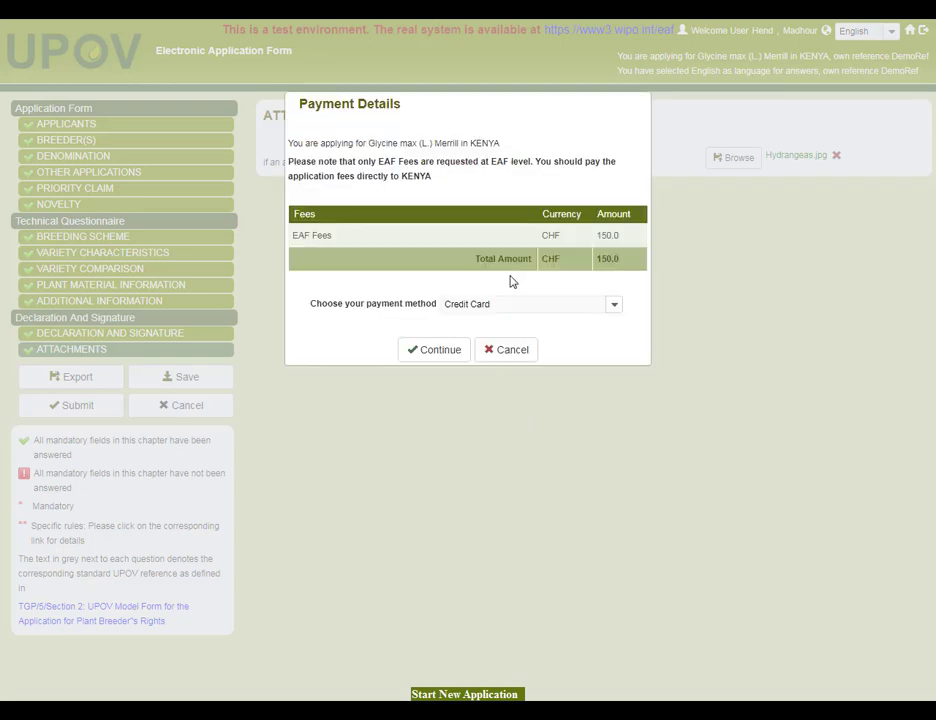
Cancel Payment Details to skip paying the 150.0 CHF EAF fees for now
{"action": "left_click", "coordinate": [510, 352]}
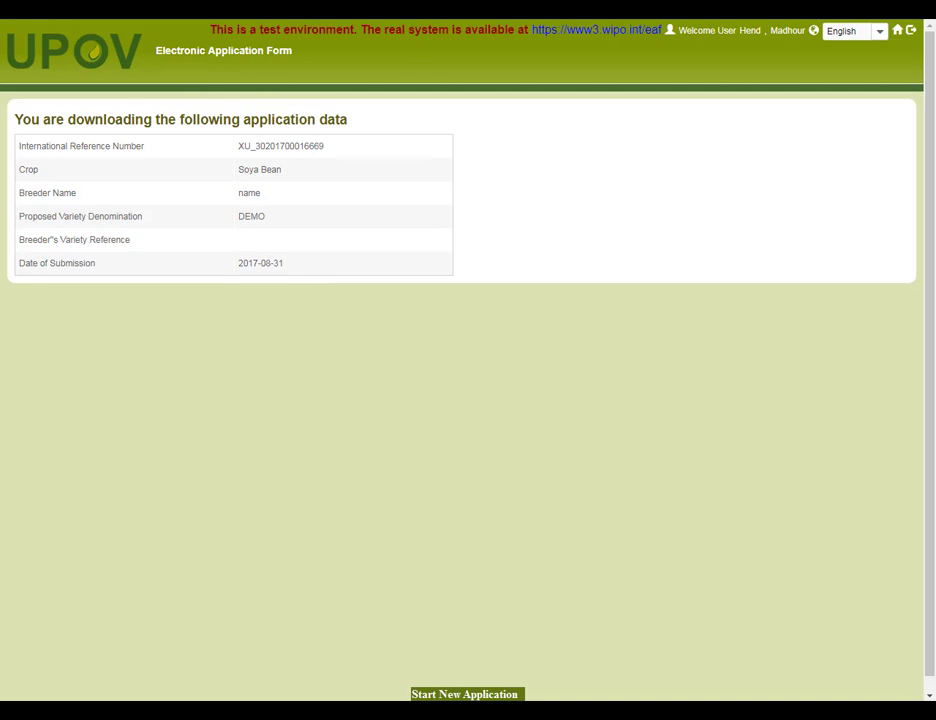
Open the application's English _EN.pdf from the downloaded zip in Explorer
{"action": "left_click_drag", "start_coordinate": [0, 186], "coordinate": [590, 177]}
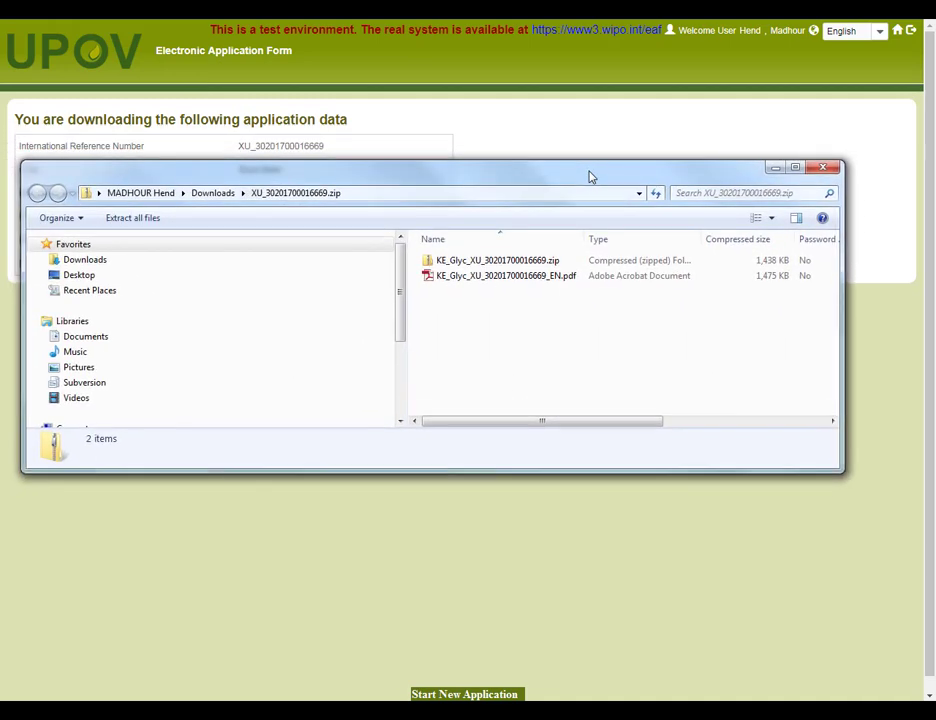
{"action": "double_click", "coordinate": [464, 277]}
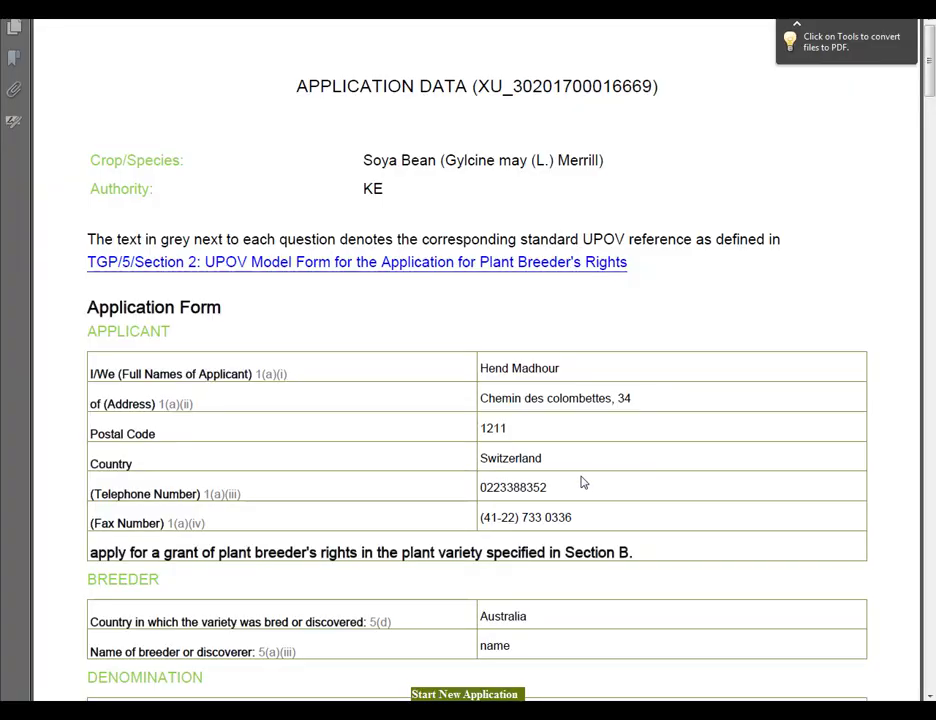
Scroll the PDF down to the prior authorization and other information sections
{"action": "scroll", "coordinate": [583, 480], "scroll_direction": "down", "scroll_amount": 8}
{"action": "scroll", "coordinate": [580, 475], "scroll_direction": "down", "scroll_amount": 20}
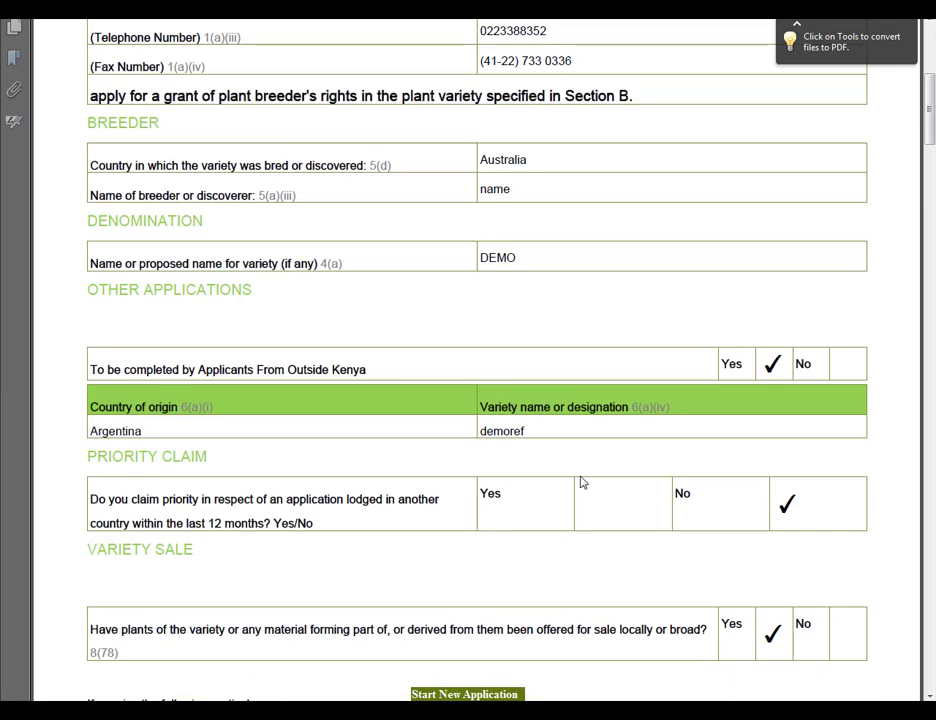
{"action": "scroll", "coordinate": [577, 481], "scroll_direction": "down", "scroll_amount": 20}
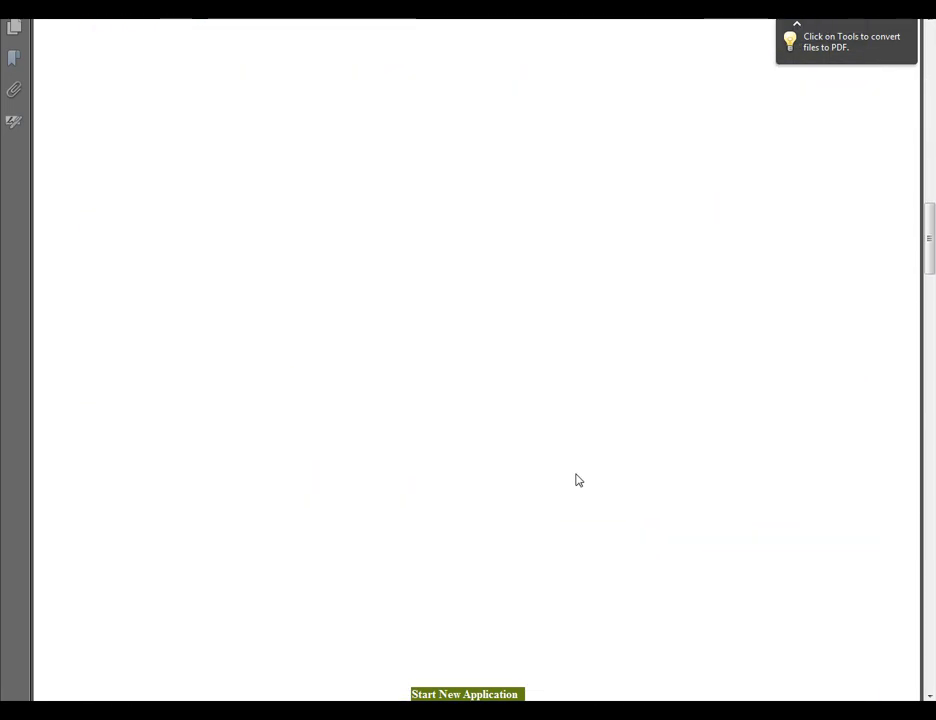
{"action": "scroll", "coordinate": [212, 307], "scroll_direction": "down", "scroll_amount": 8}
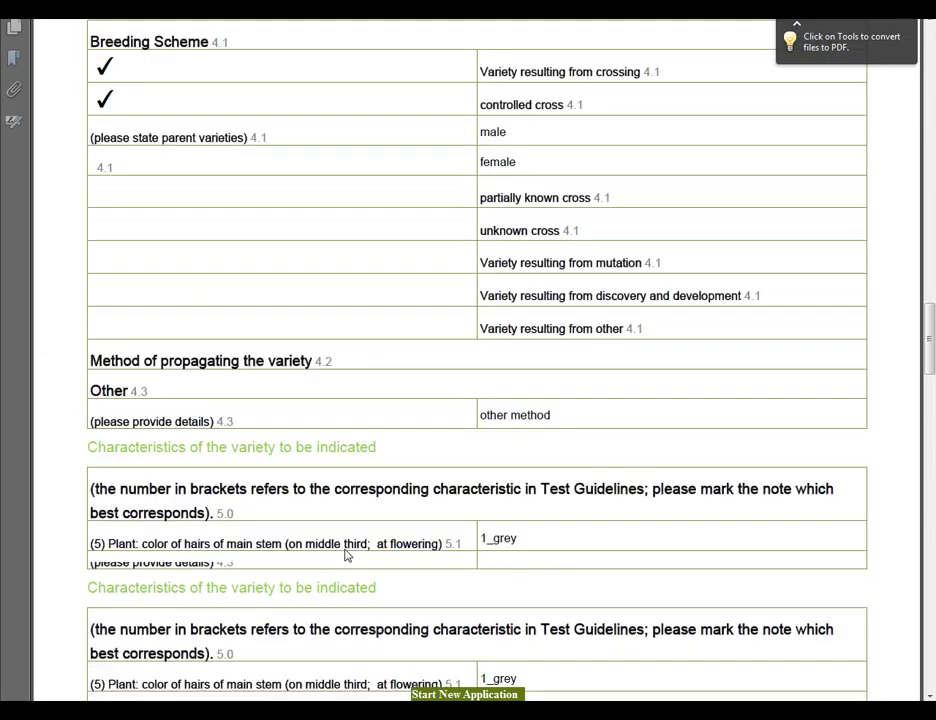
{"action": "scroll", "coordinate": [346, 555], "scroll_direction": "down", "scroll_amount": 12}
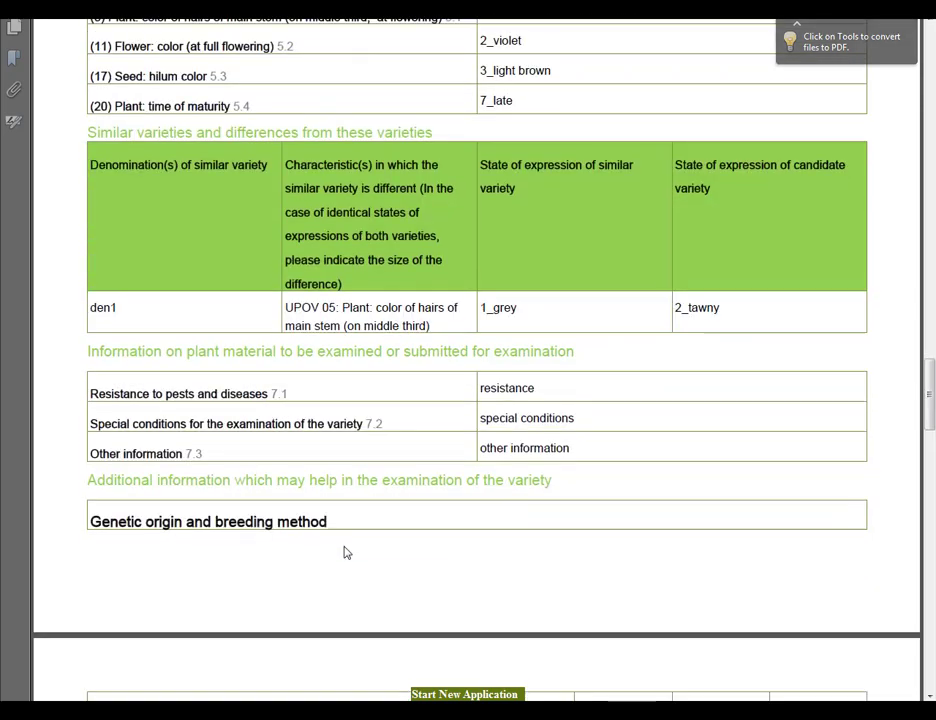
{"action": "scroll", "coordinate": [346, 548], "scroll_direction": "down", "scroll_amount": 7}
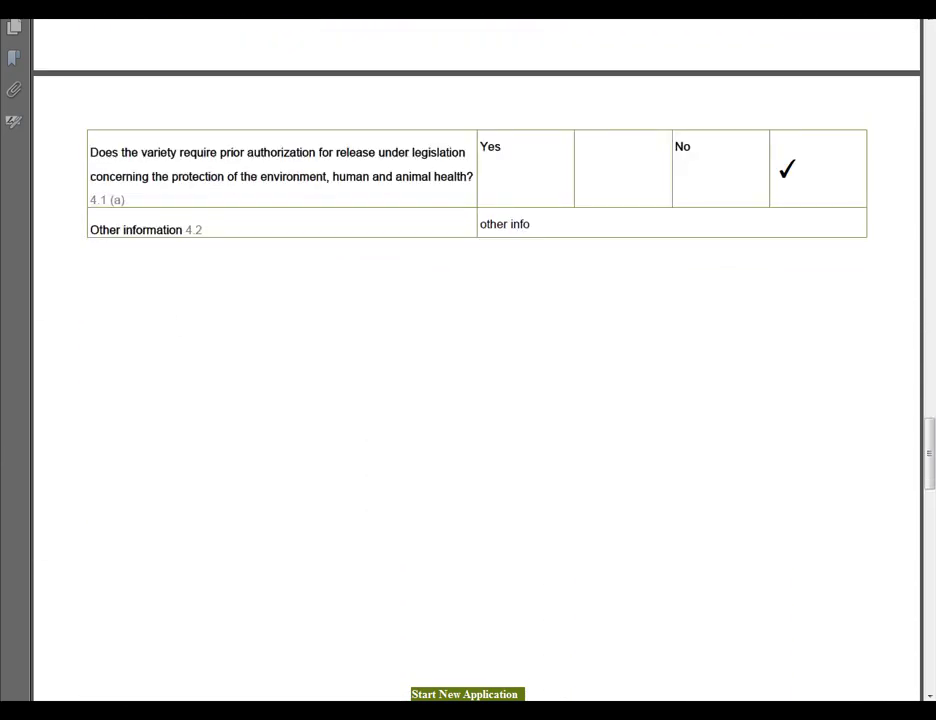
Close the PDF and open the inner zip to check ApplicationForm.xml, images and TQForm.xml
{"action": "key", "text": "alt+F4"}
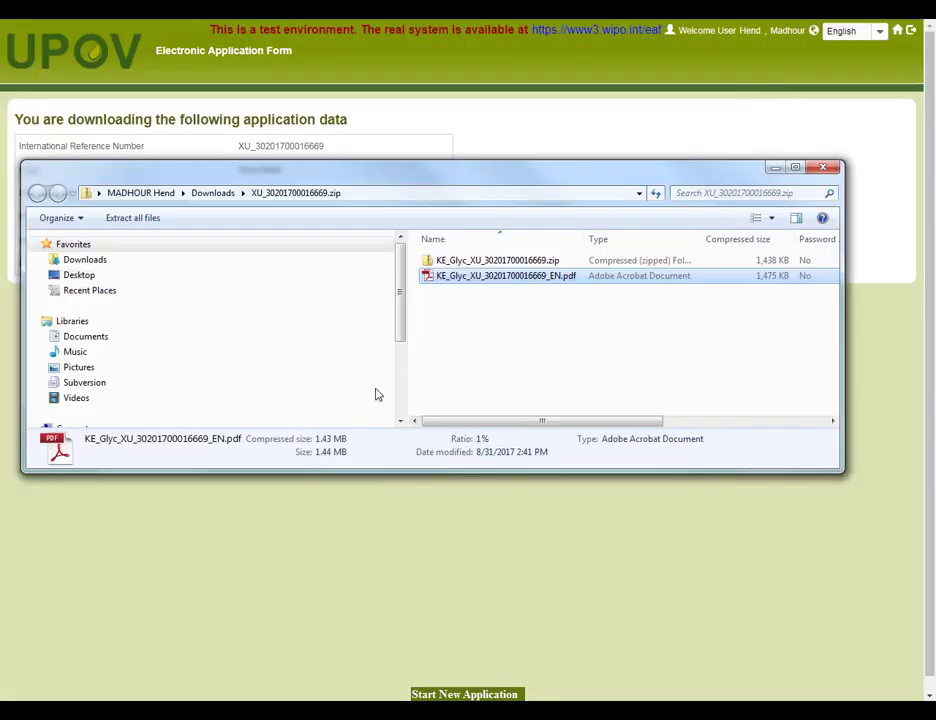
{"action": "double_click", "coordinate": [519, 263]}
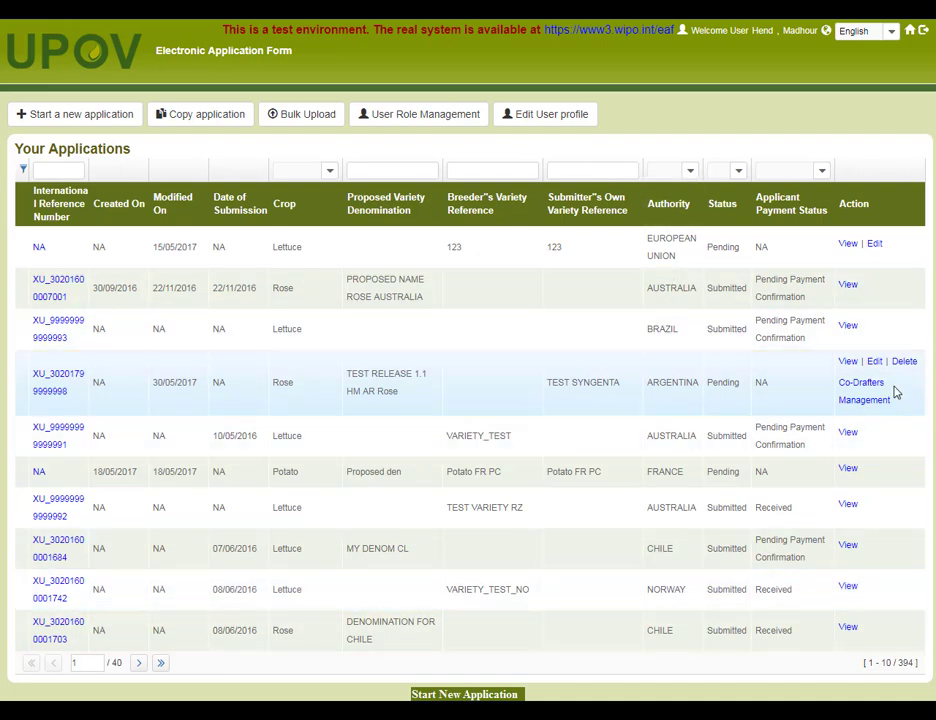
Filter Your Applications by submitter's own variety reference 'demore'
{"action": "left_click", "coordinate": [563, 170]}
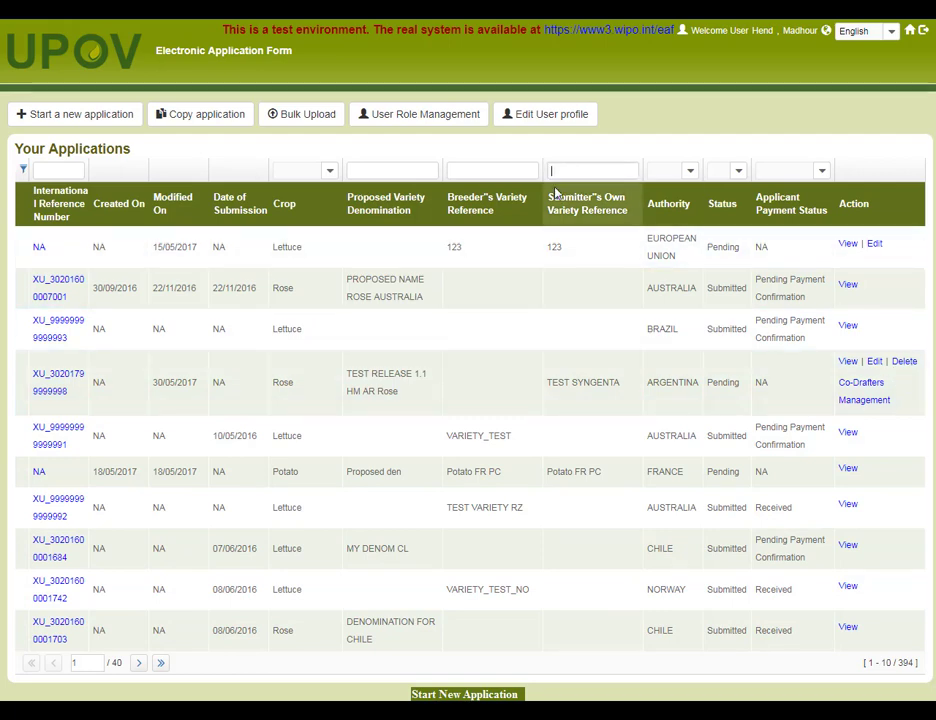
{"action": "type", "text": "dem"}
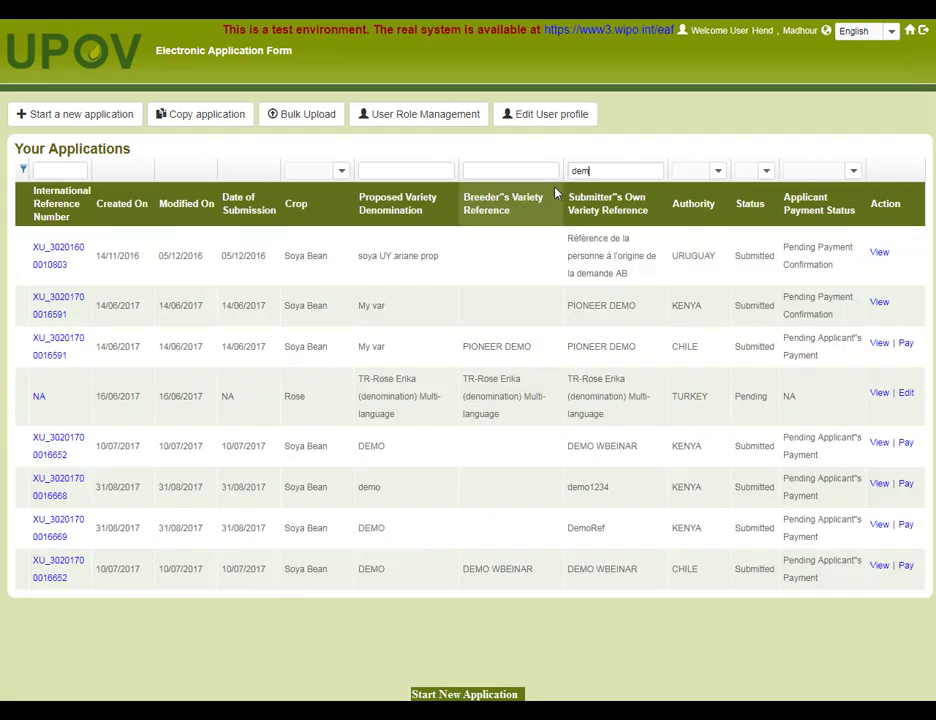
{"action": "type", "text": "ore"}
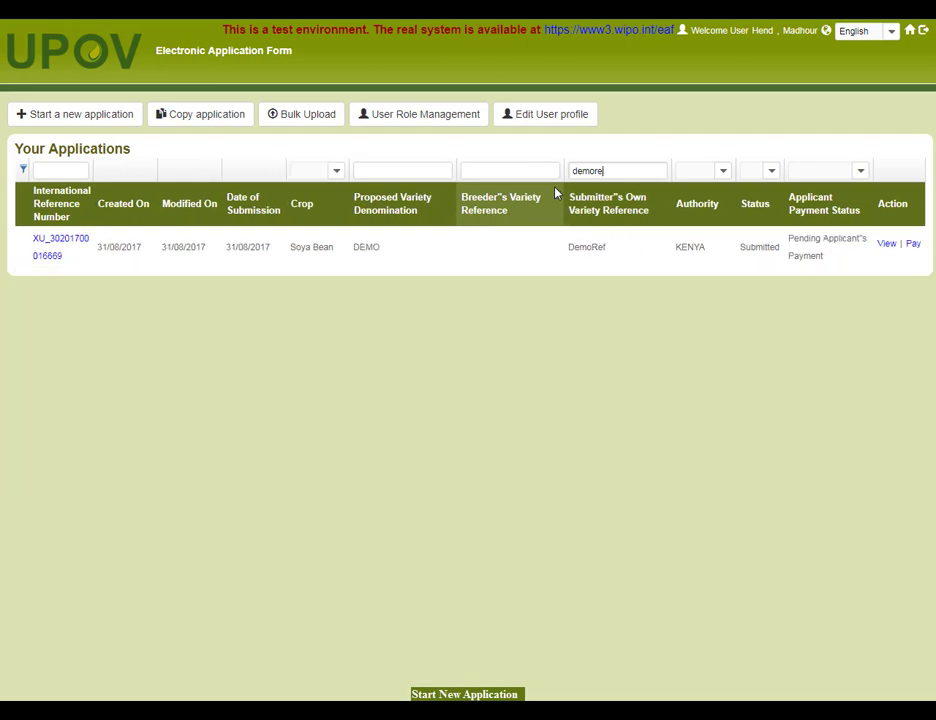